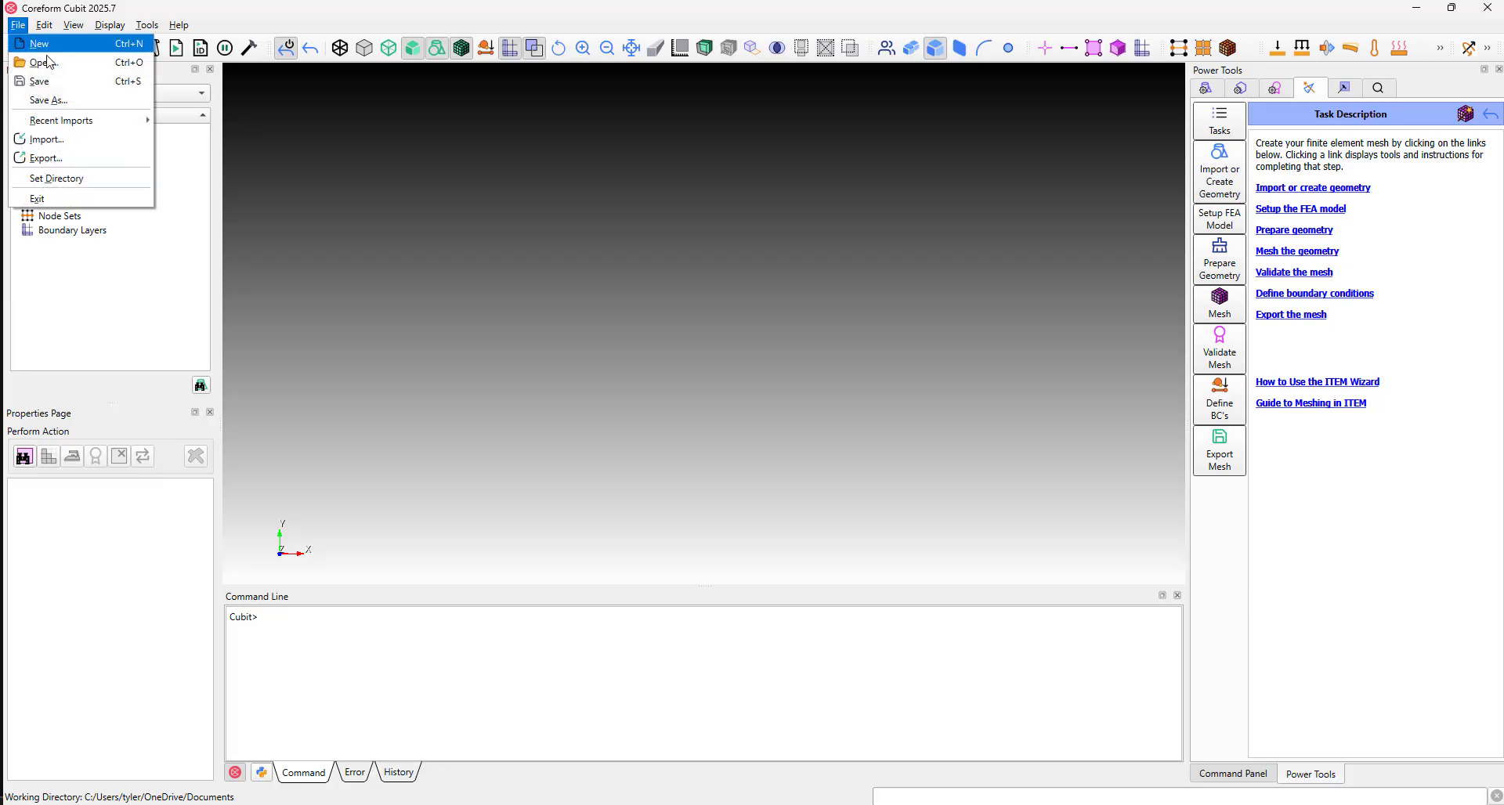
# Import the recently used geometry file knuckle.sat.
pyautogui.moveTo(65, 125)
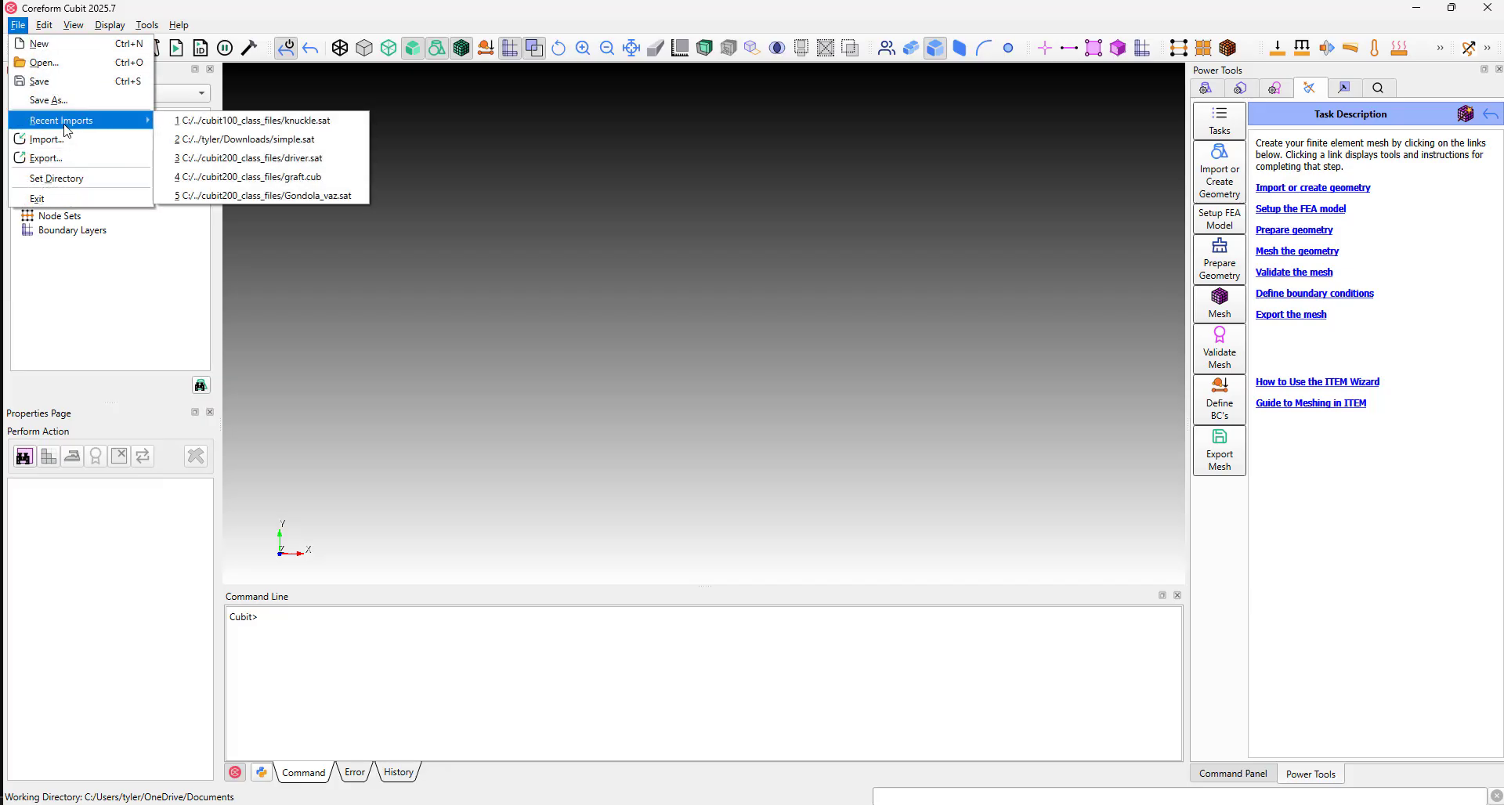
pyautogui.click(205, 121)
pyautogui.moveTo(737, 303); pyautogui.dragTo(789, 352)
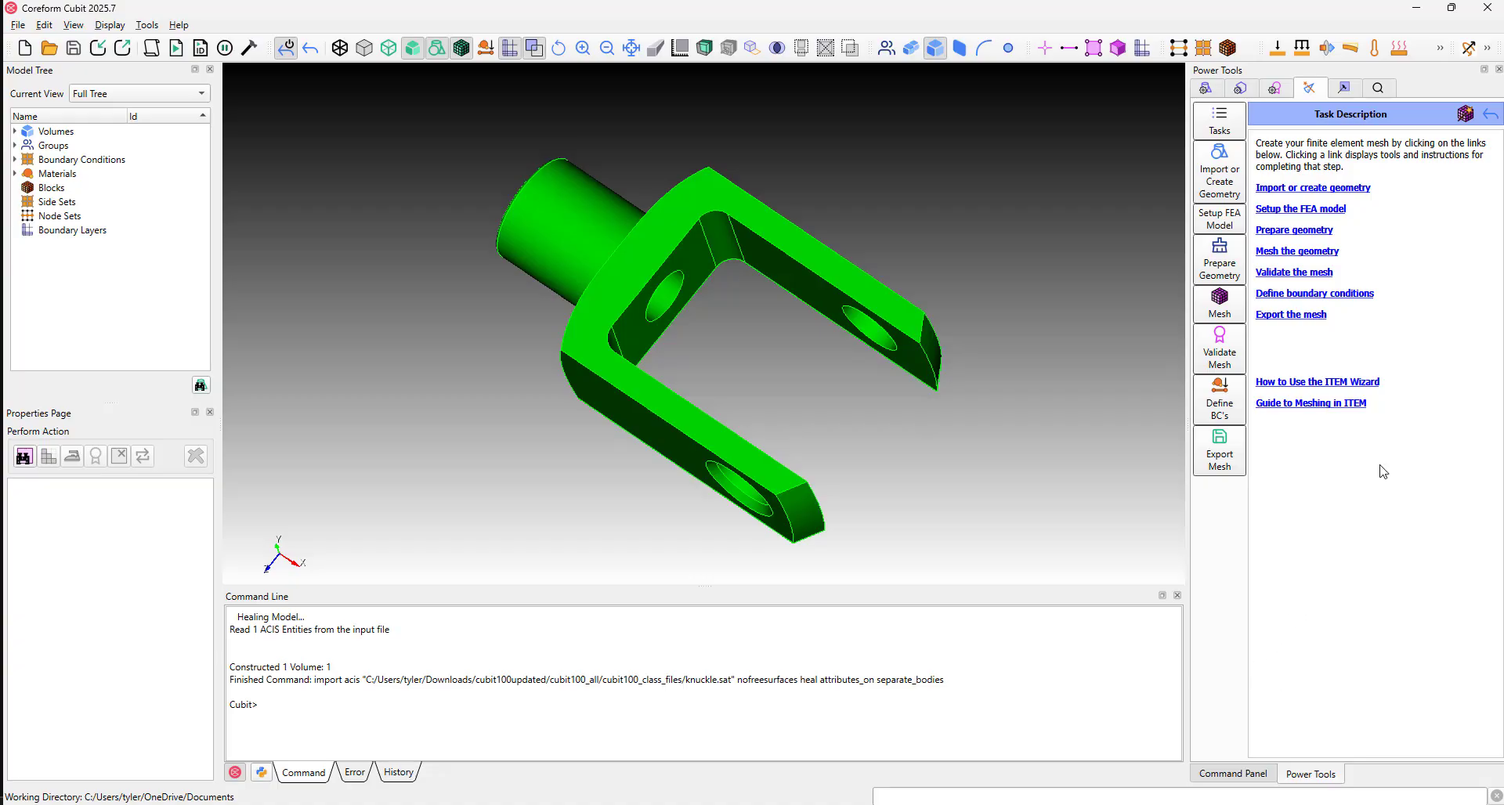
# Keep the default hexahedral FEA model setup for all volumes and run the checked geometry preparation diagnostics.
pyautogui.click(1316, 209)
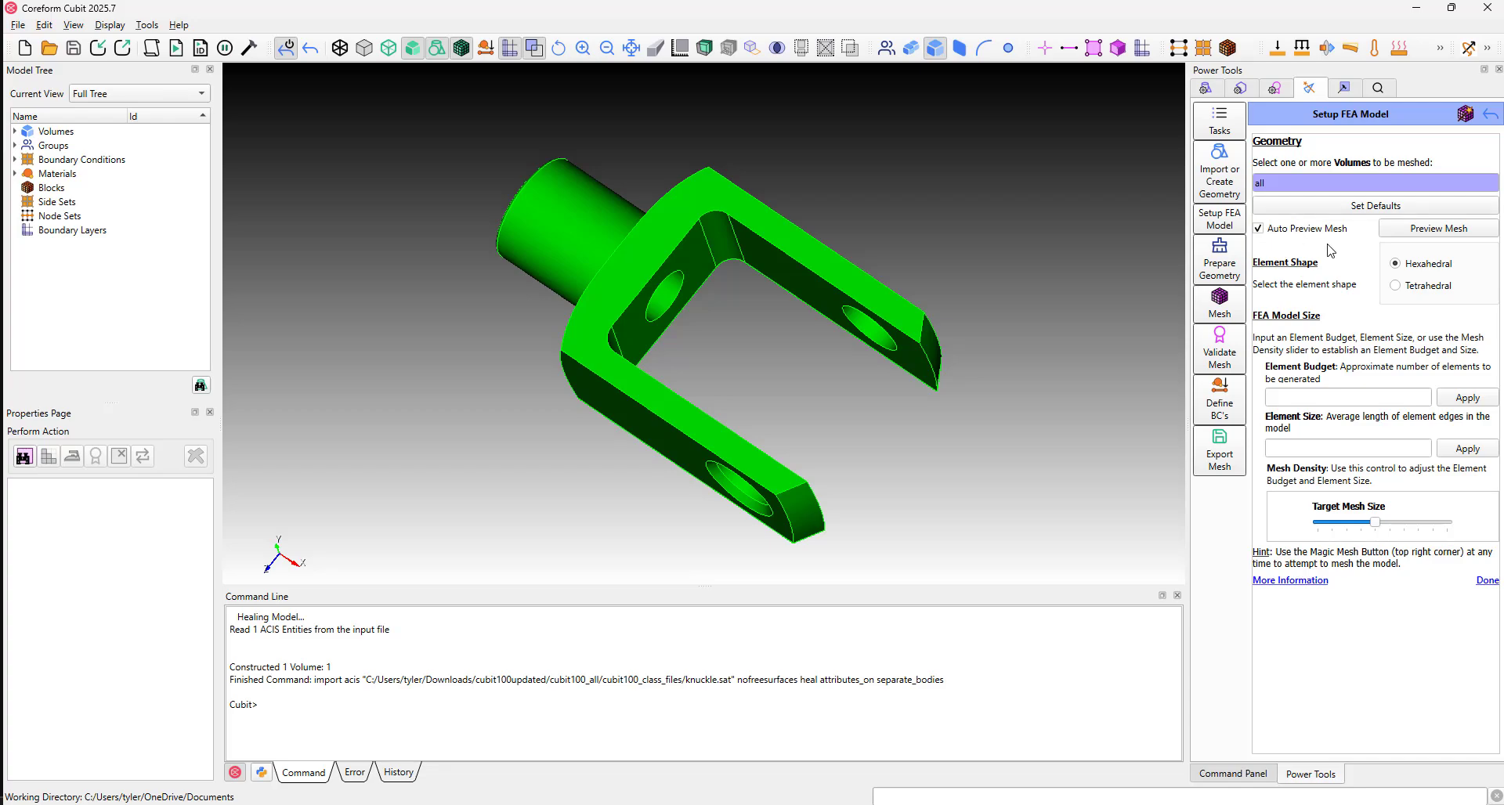
pyautogui.click(1487, 580)
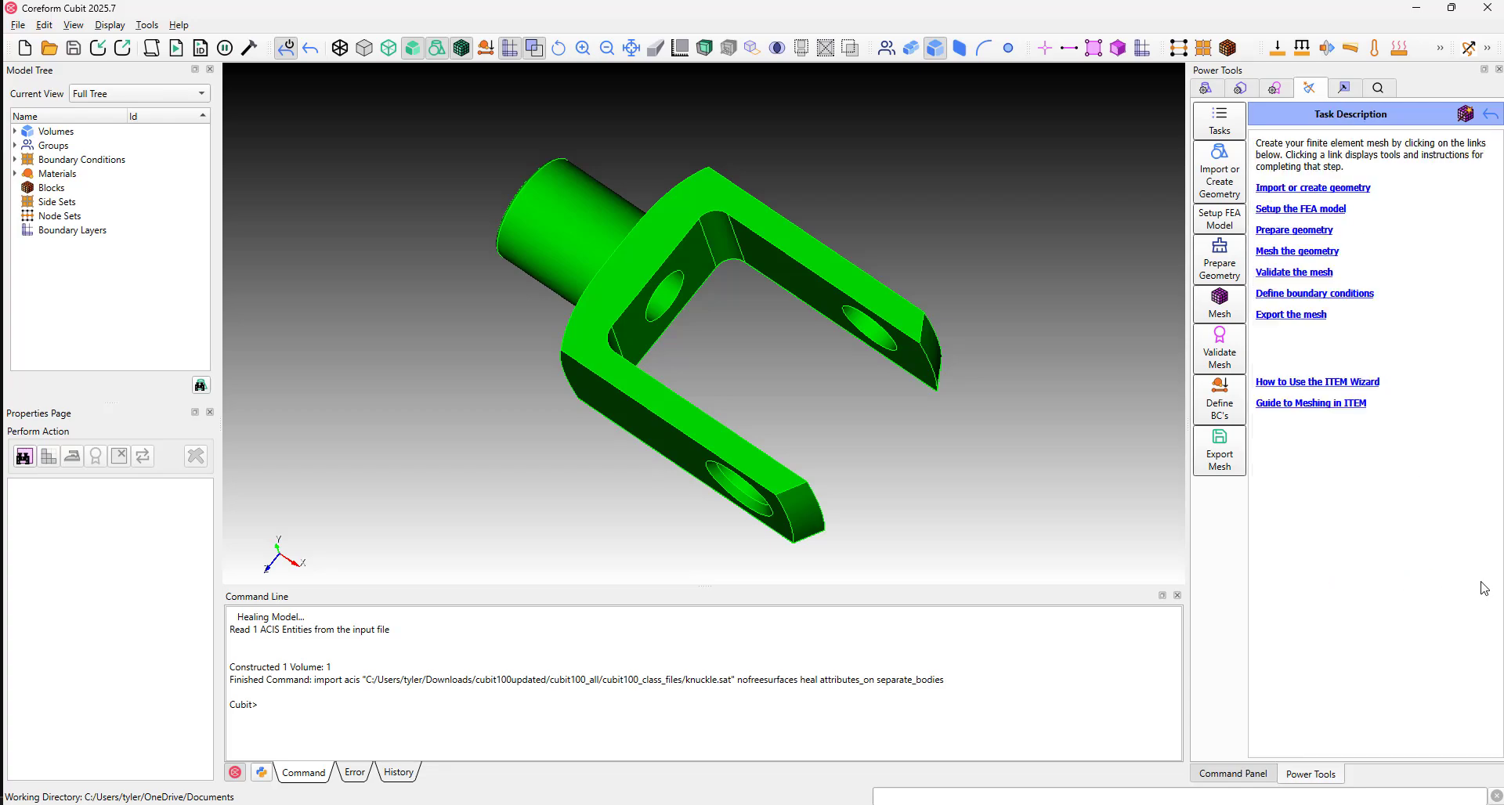
pyautogui.click(1307, 231)
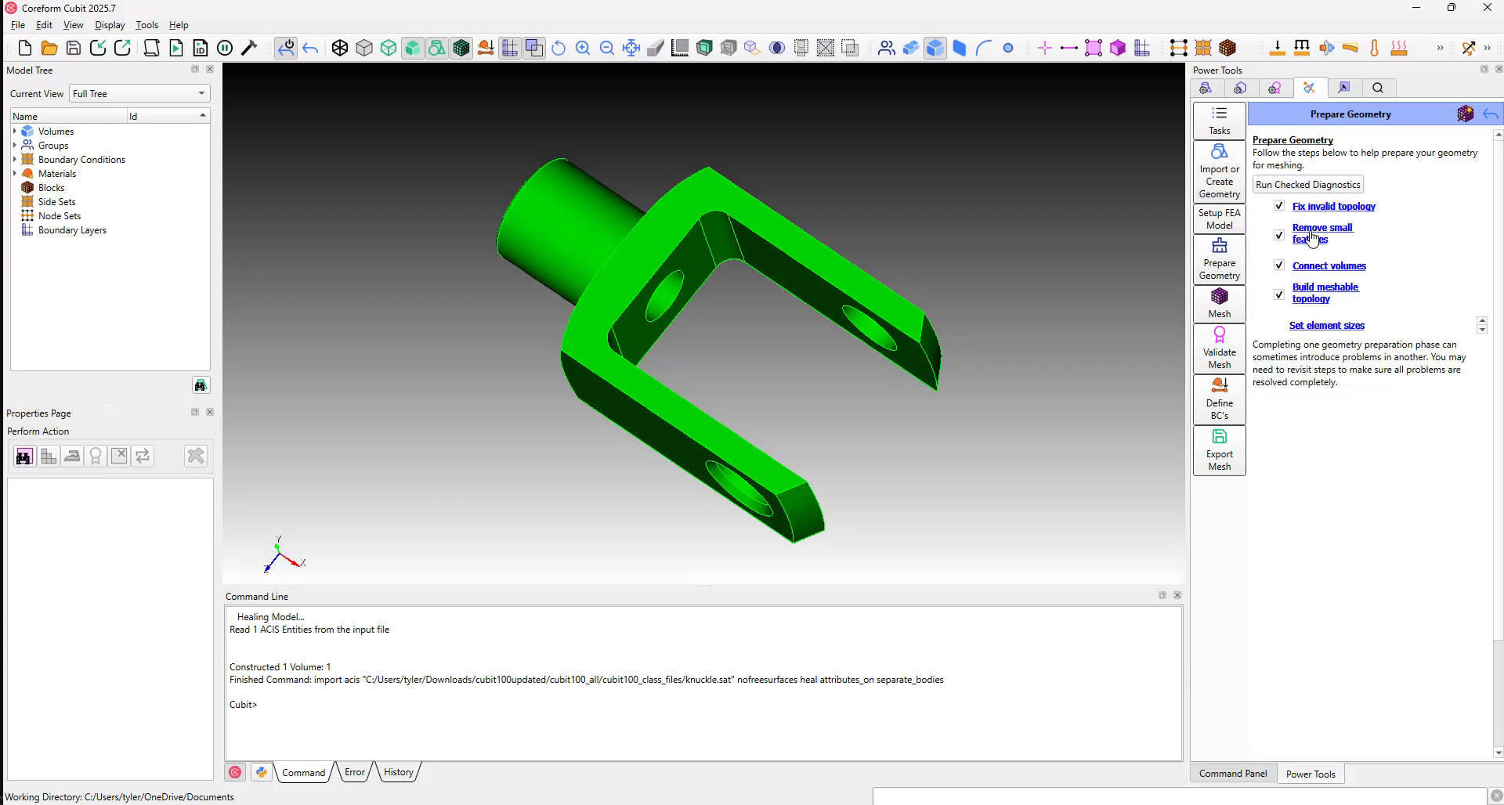
pyautogui.click(1300, 186)
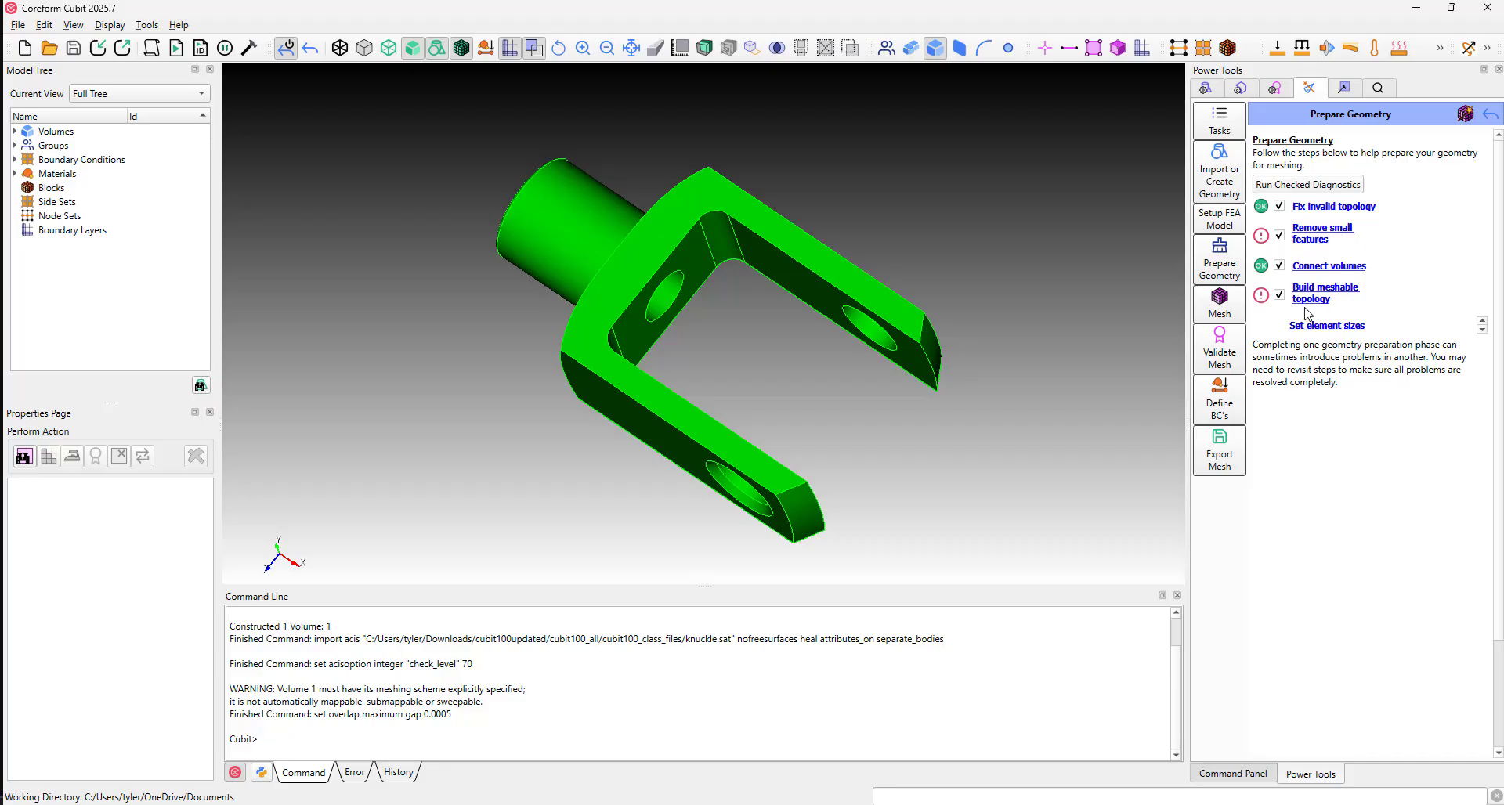
# Detect small features in all volumes and remove the narrow Surface 18 using the suggested solution.
pyautogui.click(1319, 239)
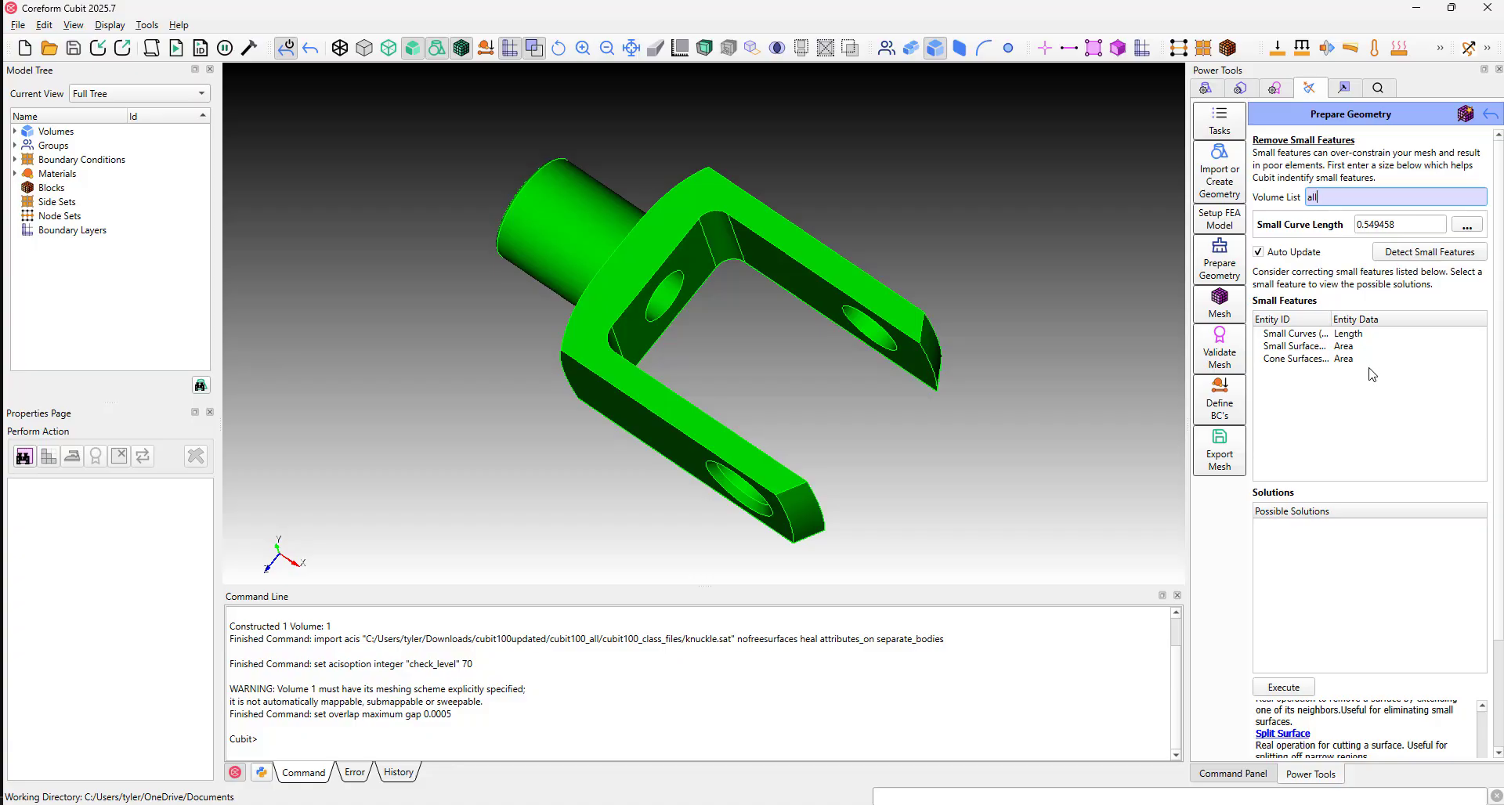
pyautogui.click(1412, 254)
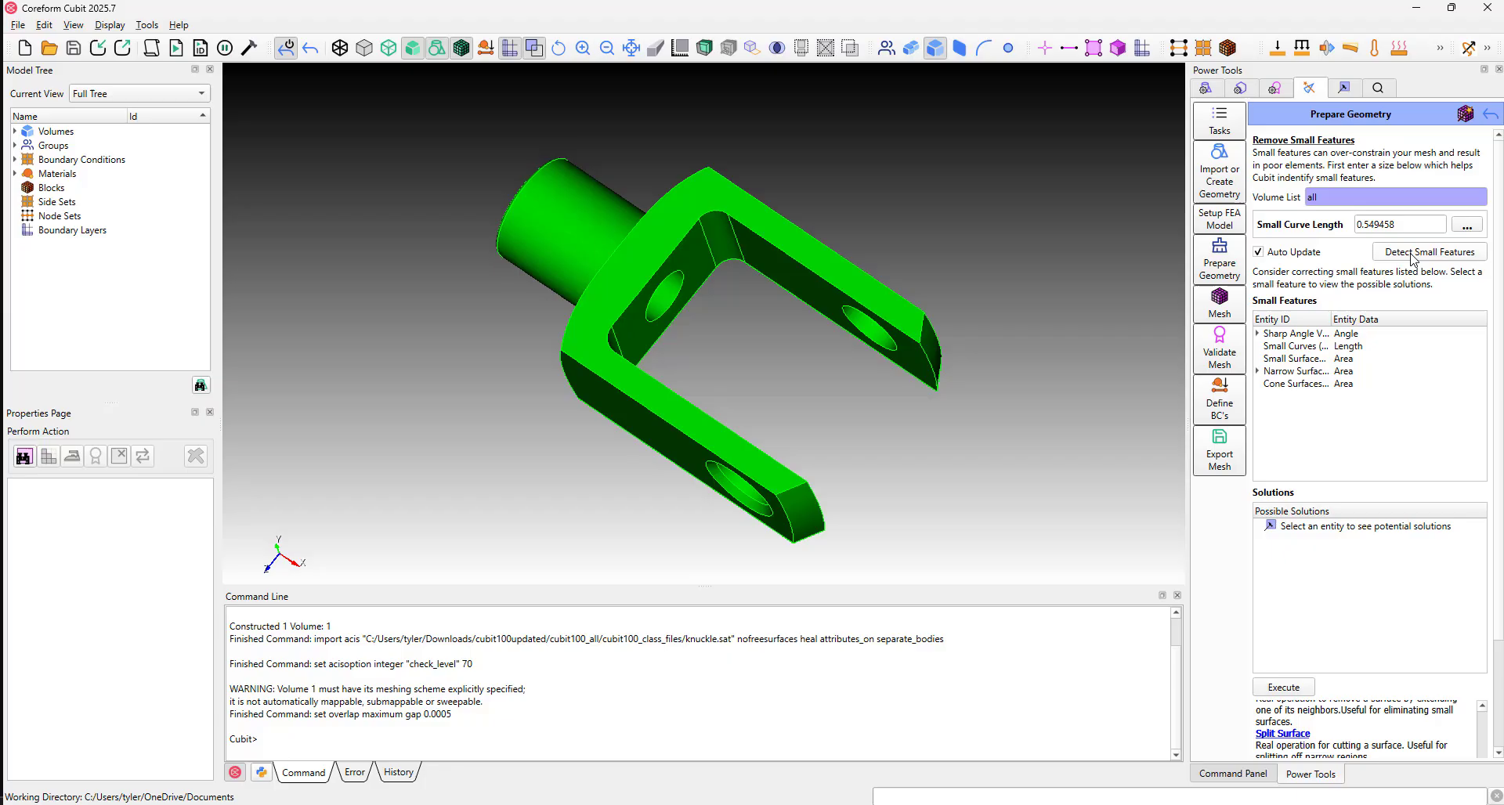
pyautogui.click(1258, 372)
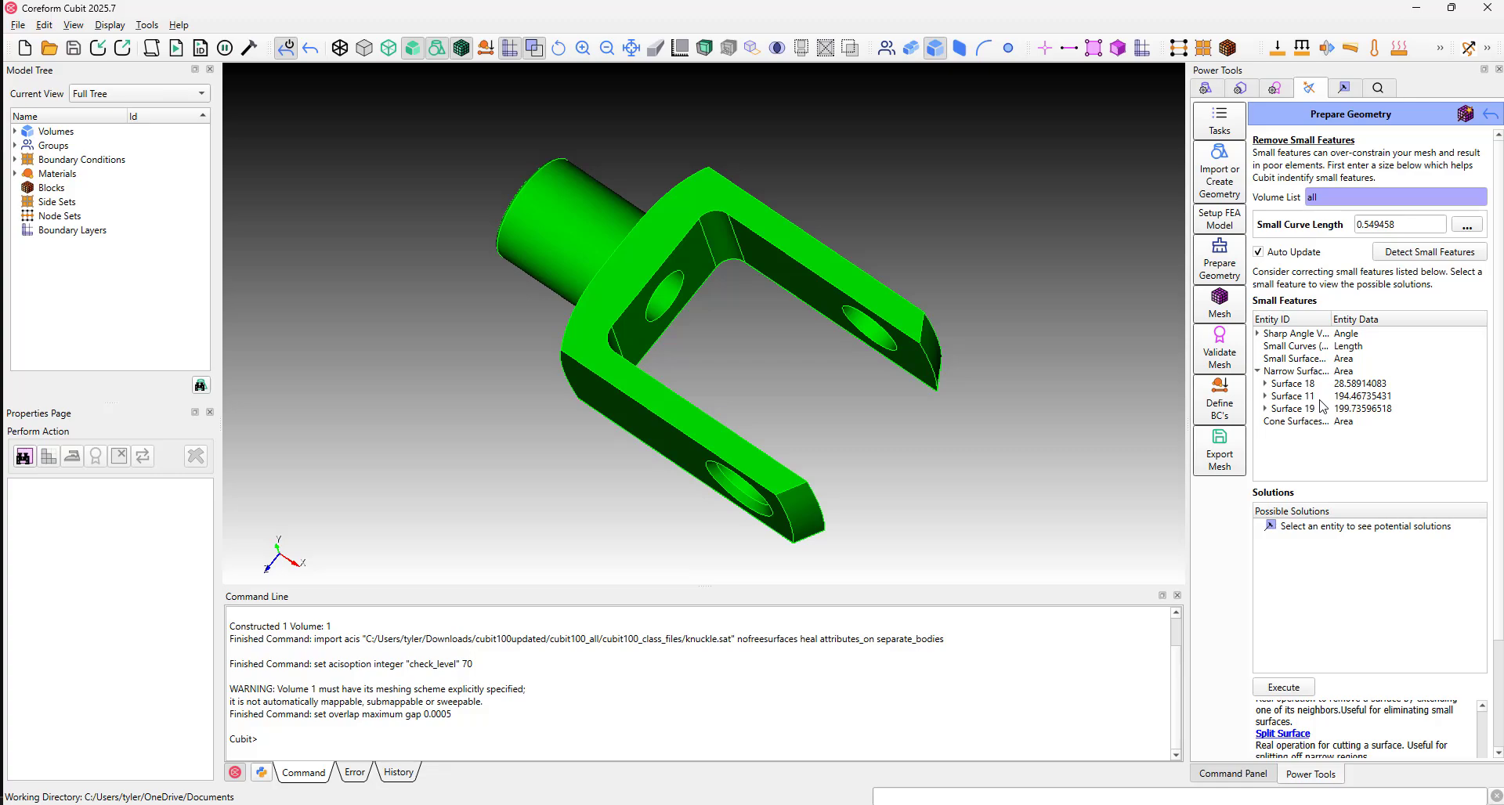
pyautogui.click(1294, 383)
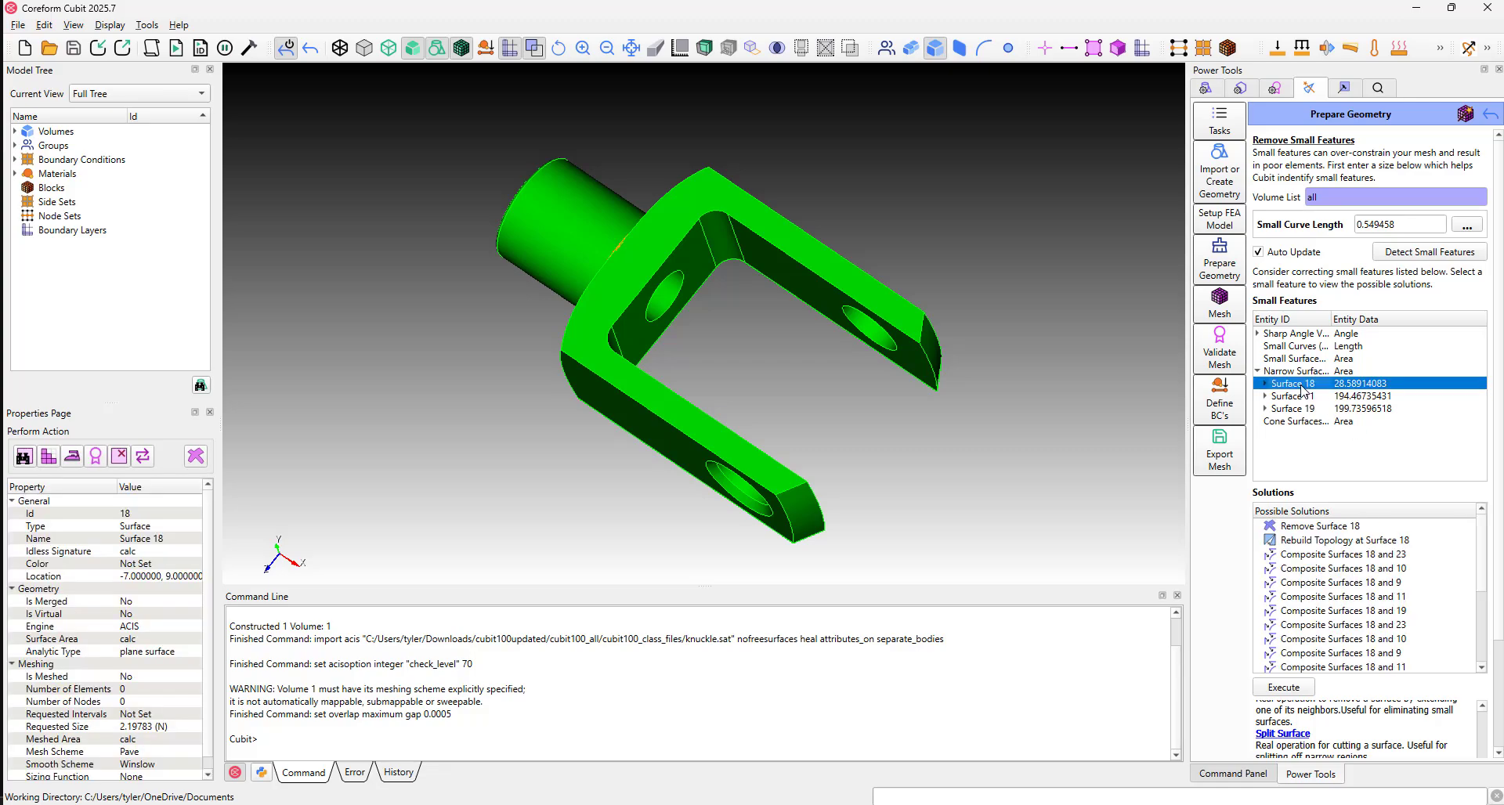
pyautogui.rightClick(1301, 386)
pyautogui.click(1282, 522)
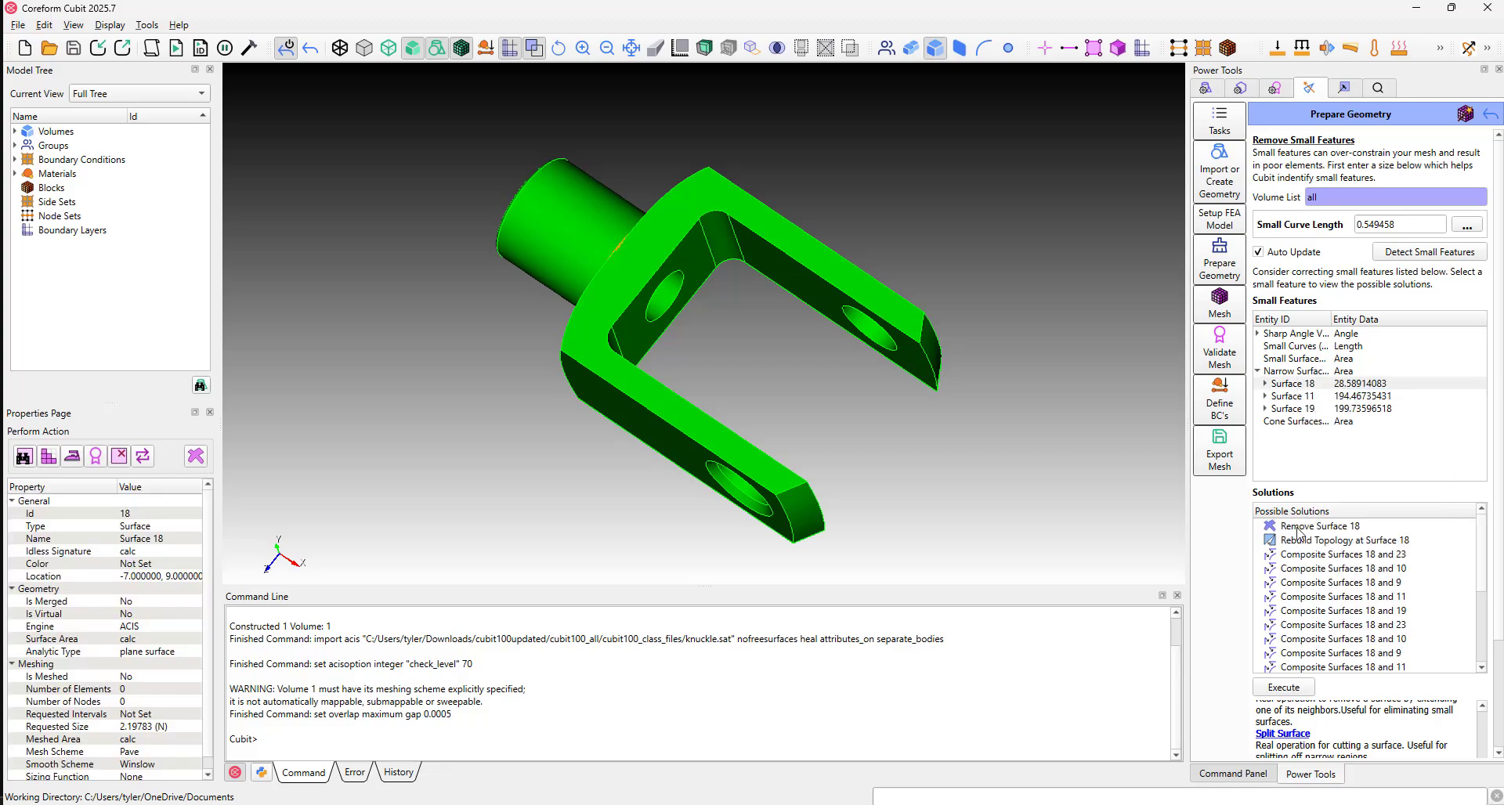
pyautogui.rightClick(1298, 529)
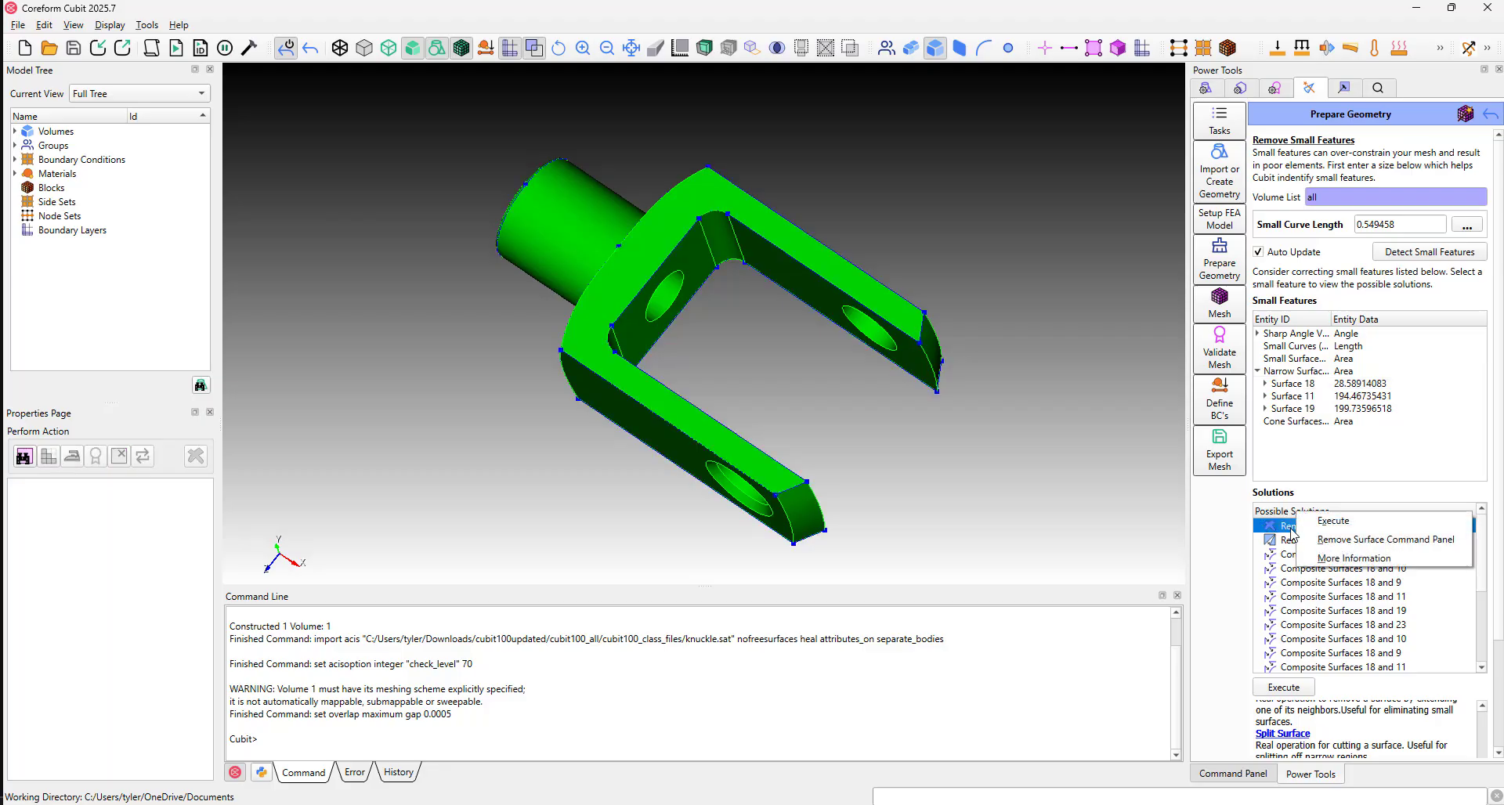
pyautogui.click(1333, 520)
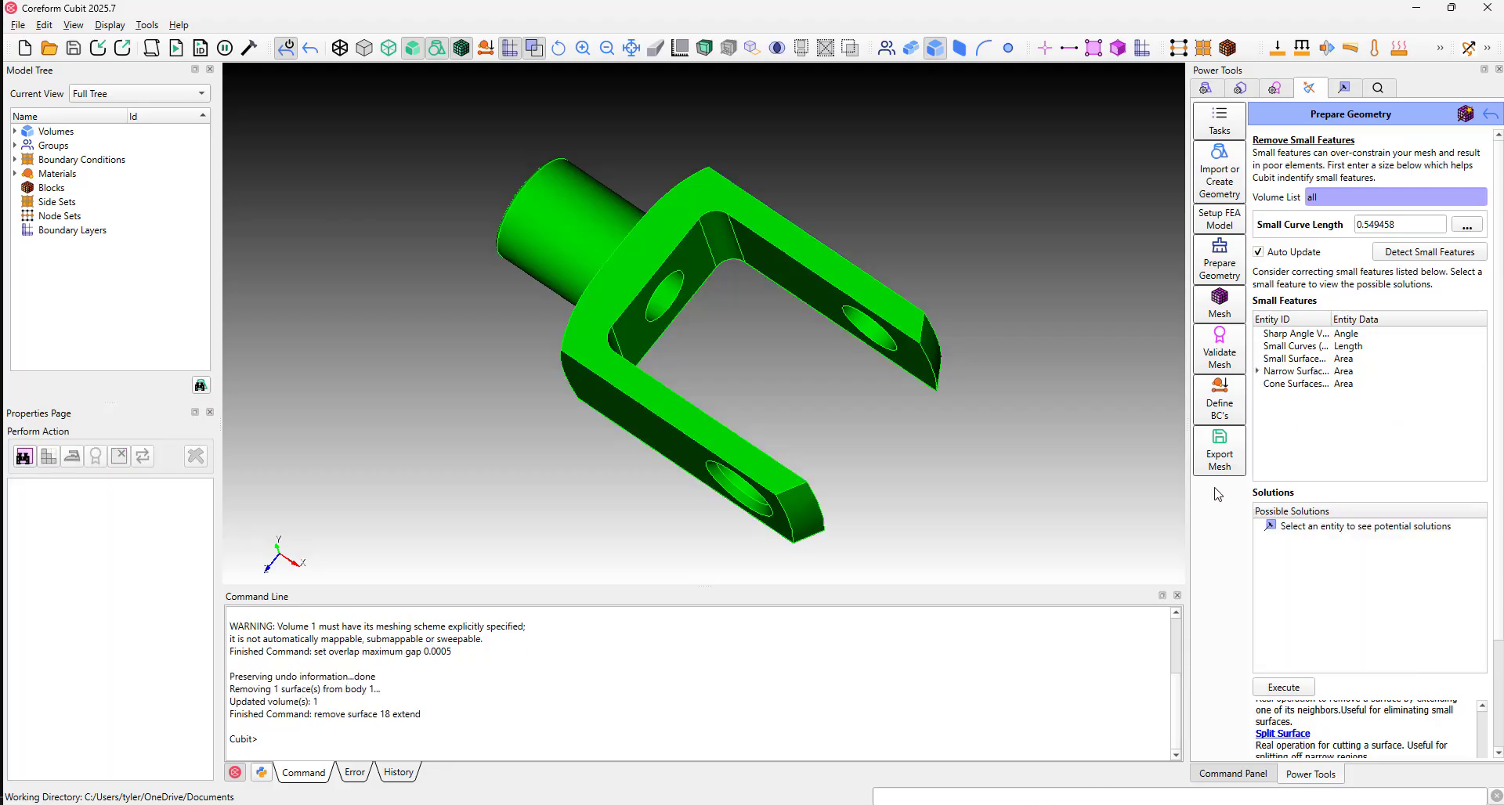
# Mark the remaining narrow Surface 19 as okay and finish the small-feature removal.
pyautogui.moveTo(932, 372); pyautogui.dragTo(703, 336)
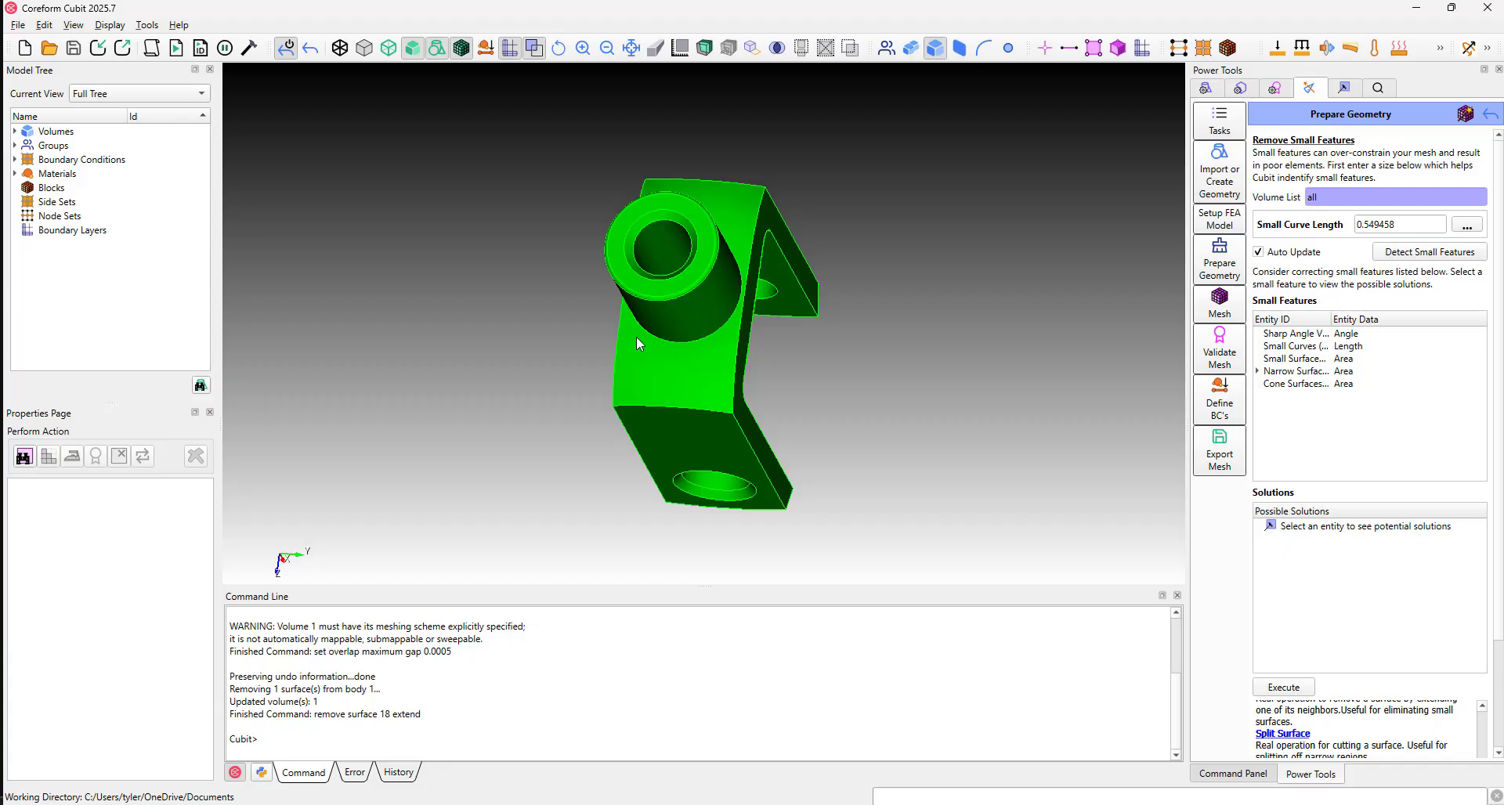
pyautogui.click(1257, 371)
pyautogui.click(1291, 383)
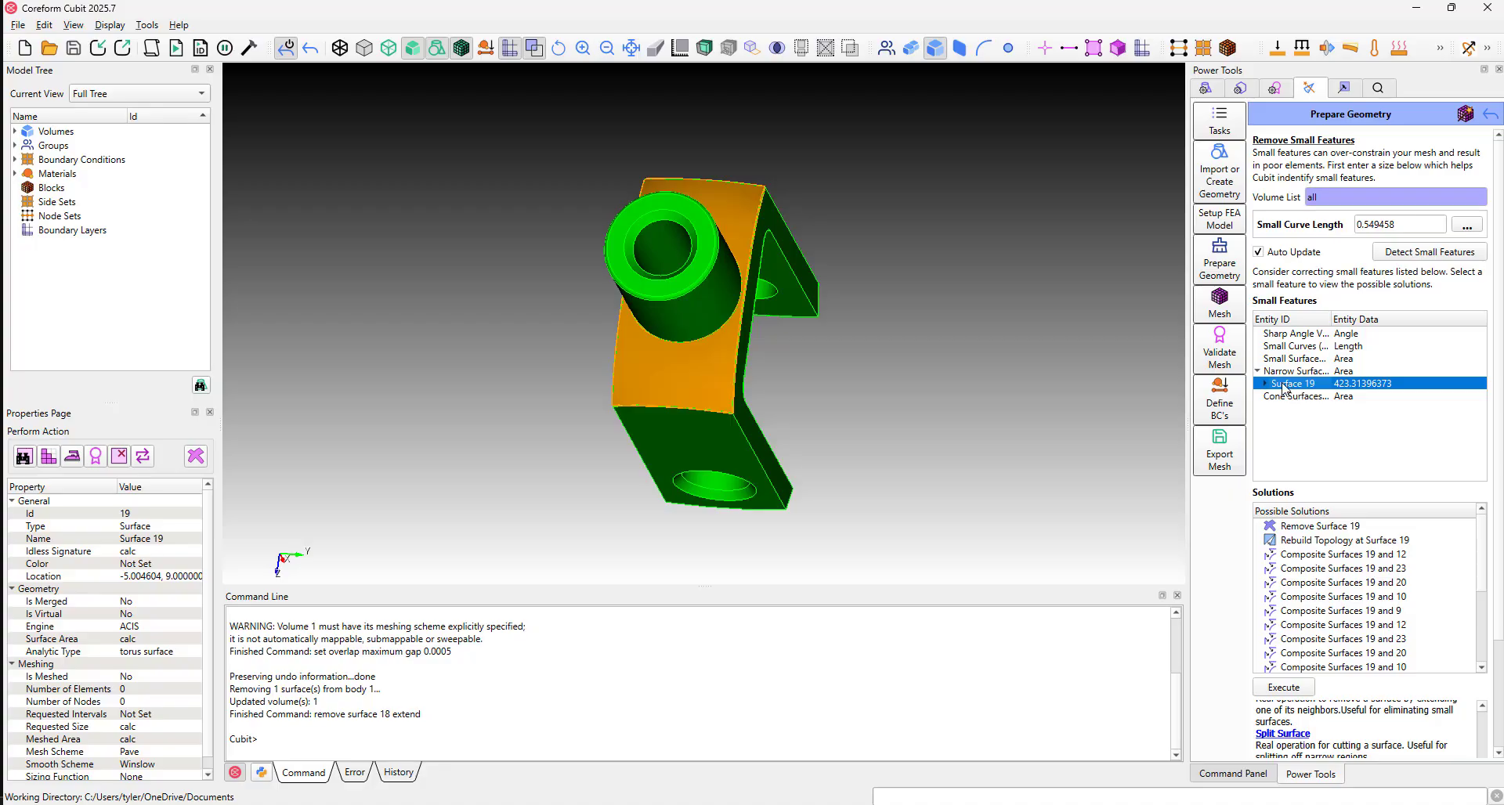
pyautogui.rightClick(1284, 389)
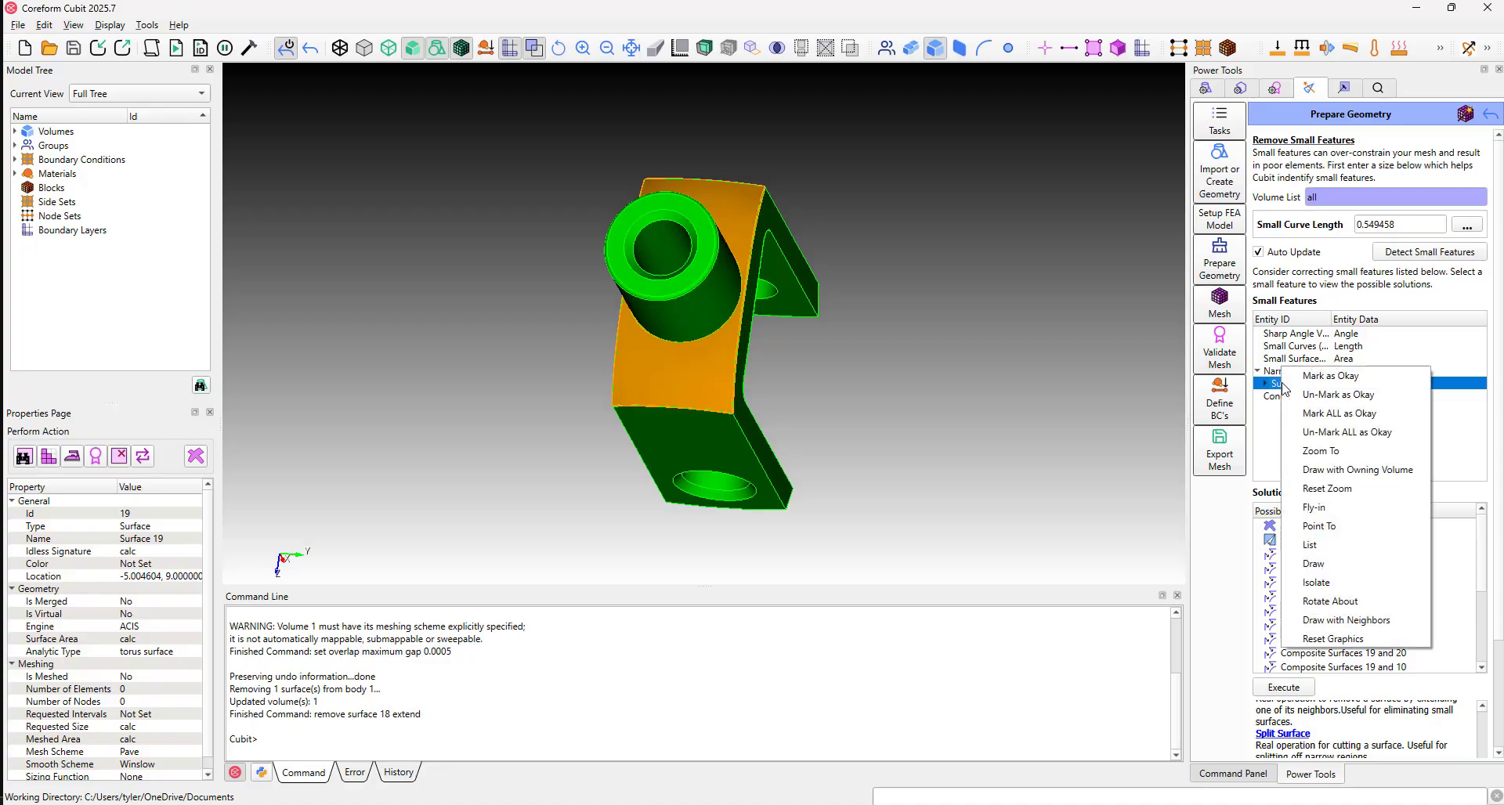
pyautogui.click(1325, 384)
pyautogui.moveTo(971, 394); pyautogui.dragTo(1143, 363, button='middle')
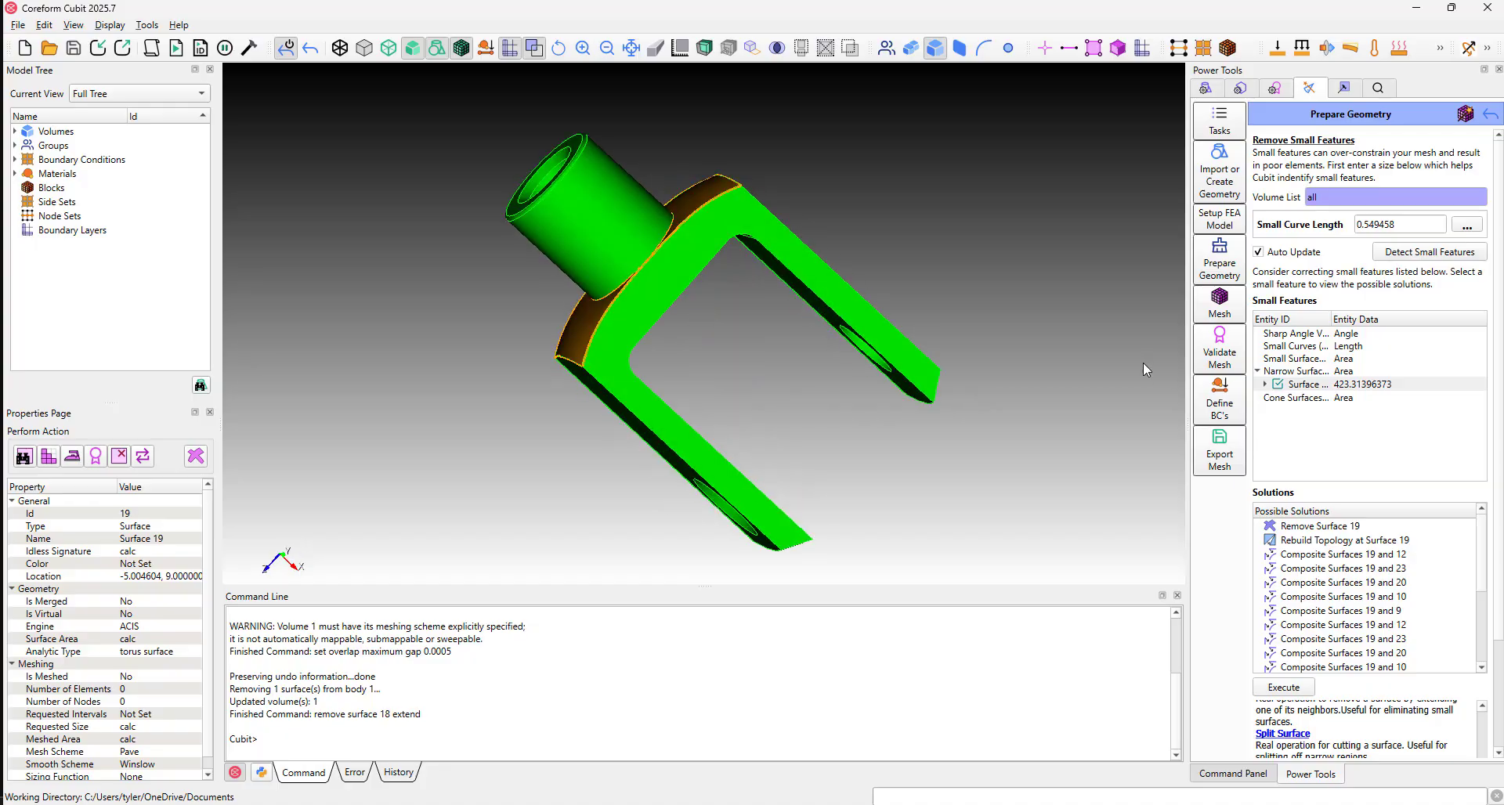
pyautogui.click(1146, 362)
pyautogui.scroll(-1, 1329, 563)
pyautogui.scroll(-1, 1329, 562)
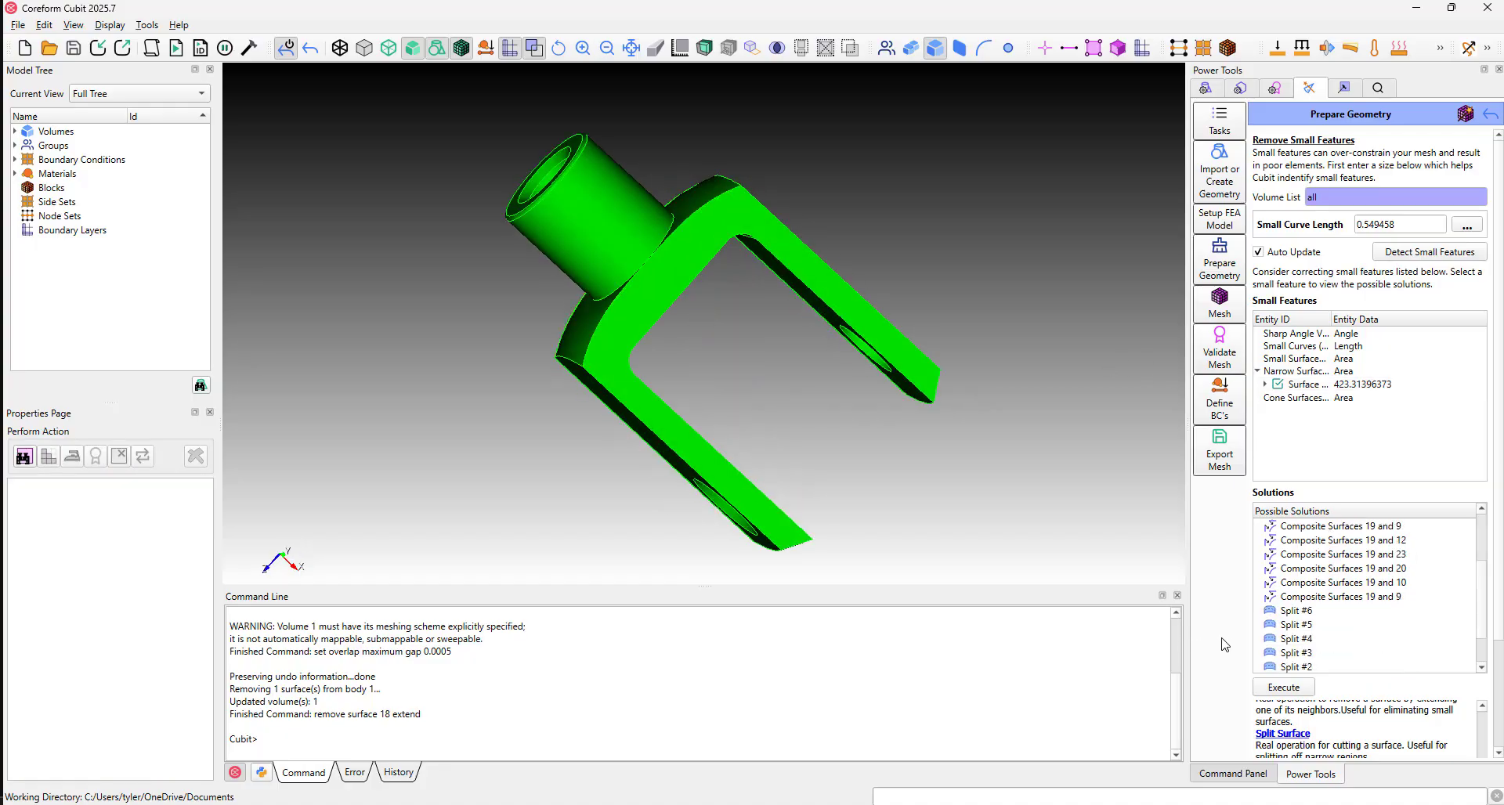
pyautogui.scroll(-2, 1379, 736)
pyautogui.click(1476, 749)
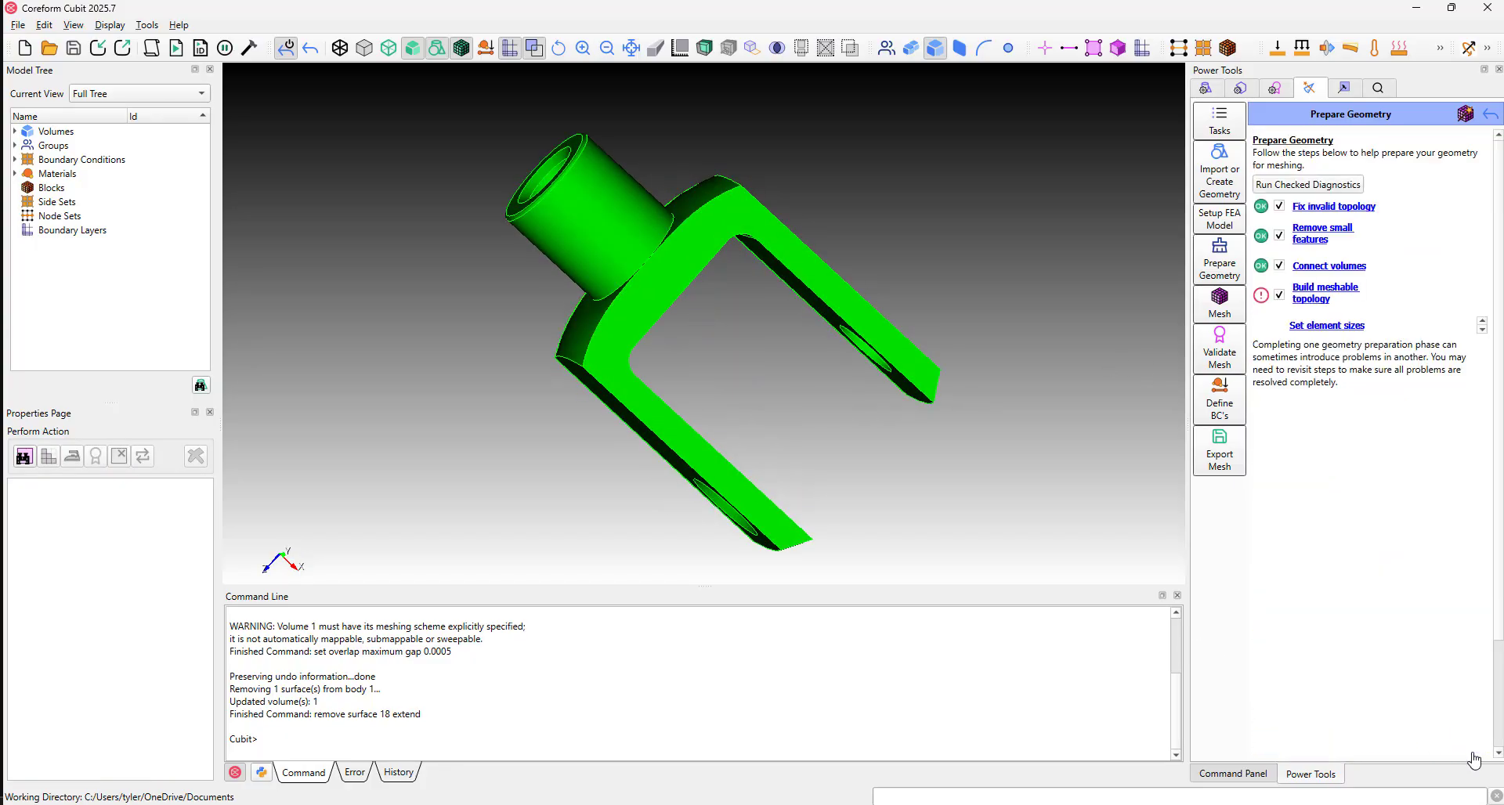
# Open volume decomposition from the meshable topology stage and check the model's meshability.
pyautogui.click(1308, 294)
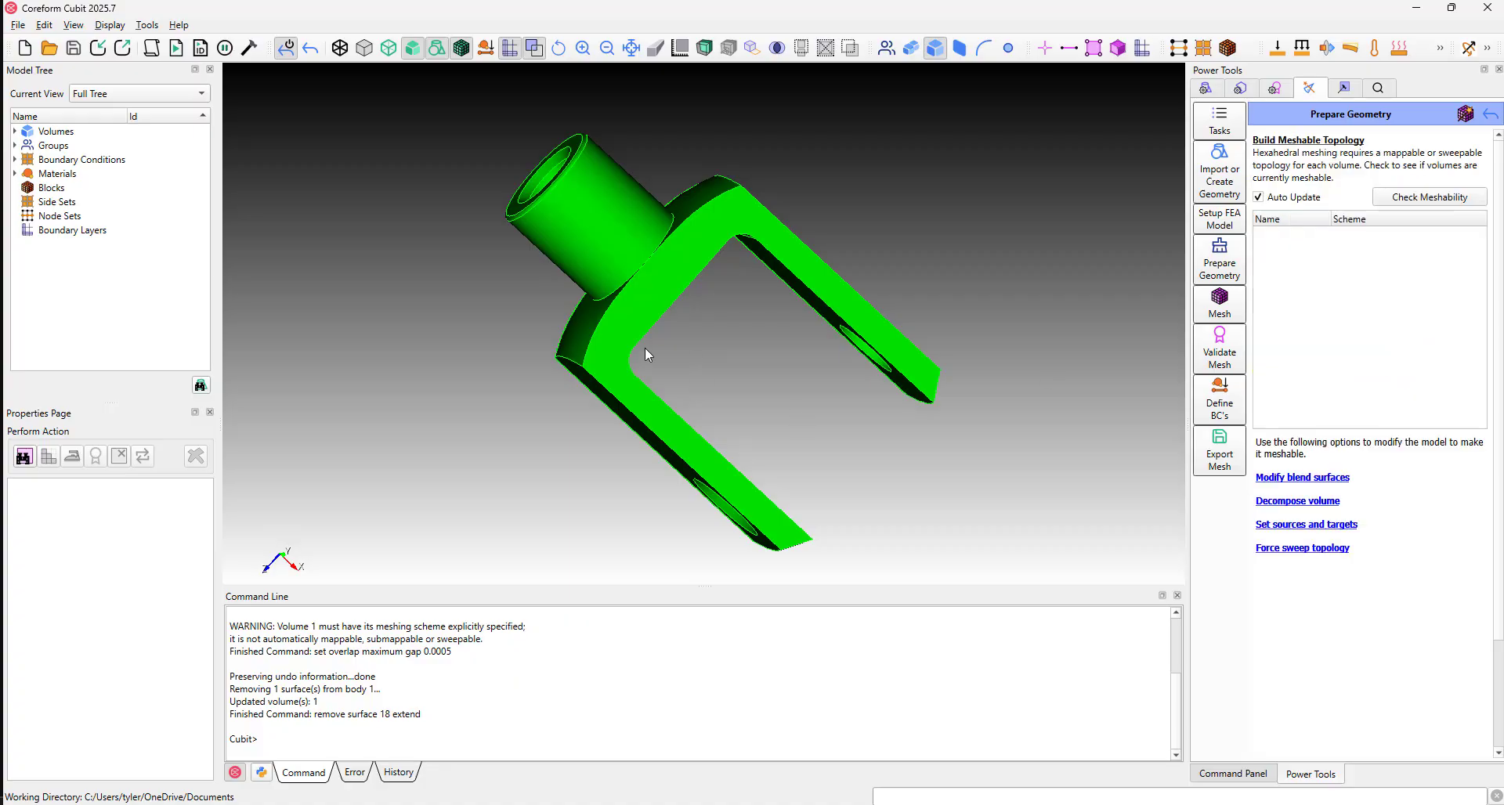
pyautogui.moveTo(646, 348); pyautogui.dragTo(770, 408)
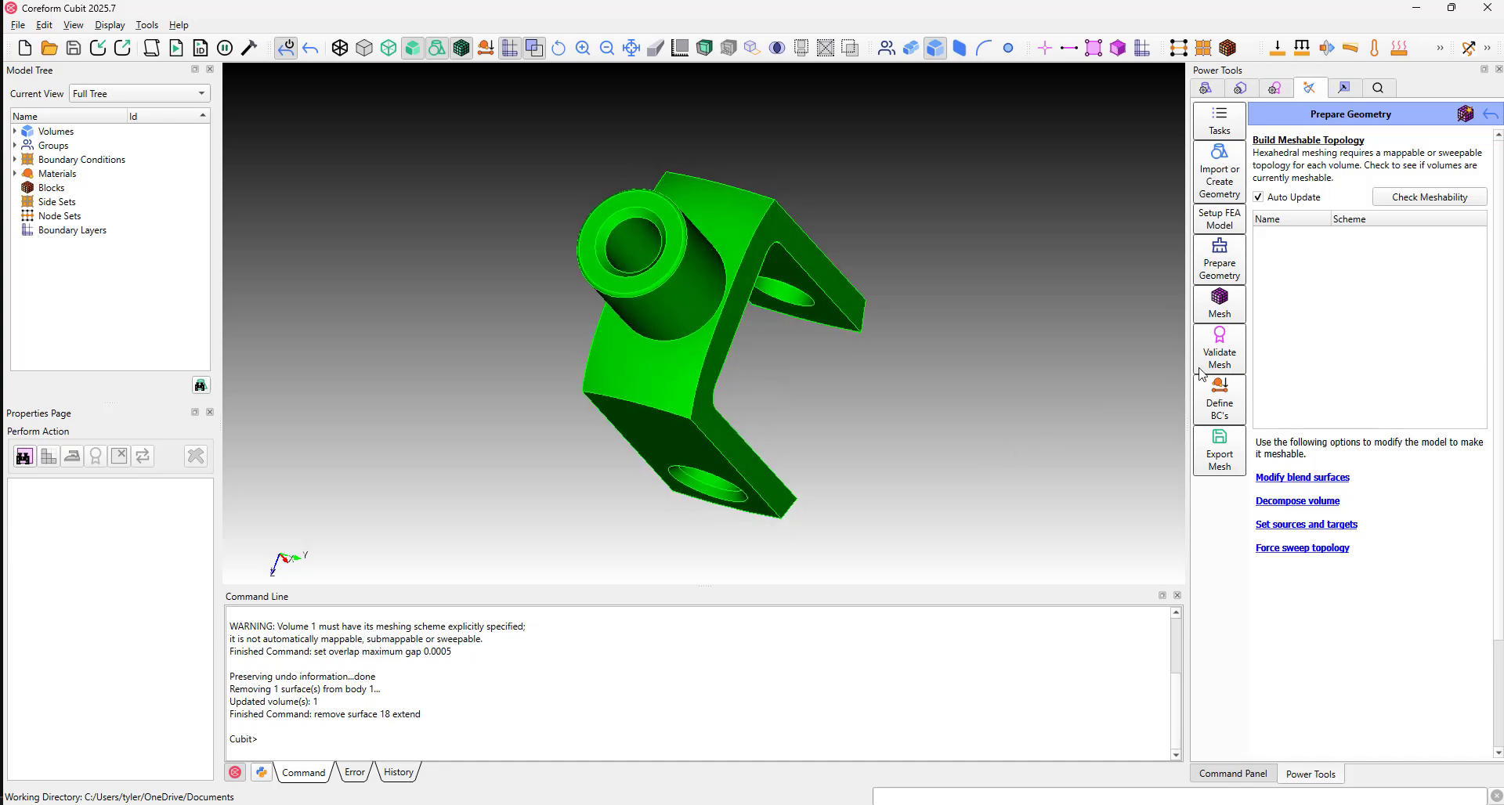
pyautogui.click(1308, 501)
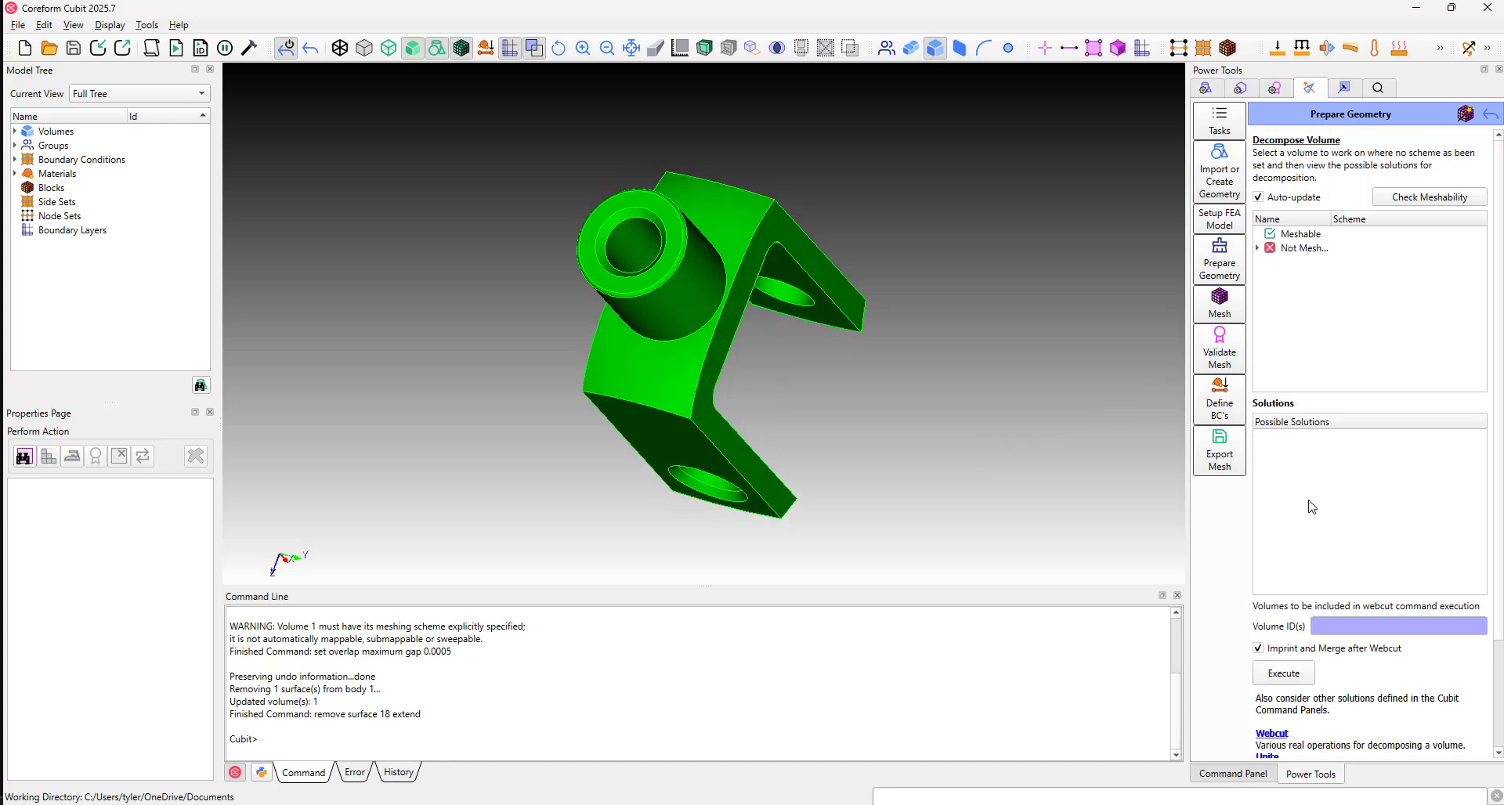
pyautogui.click(1430, 198)
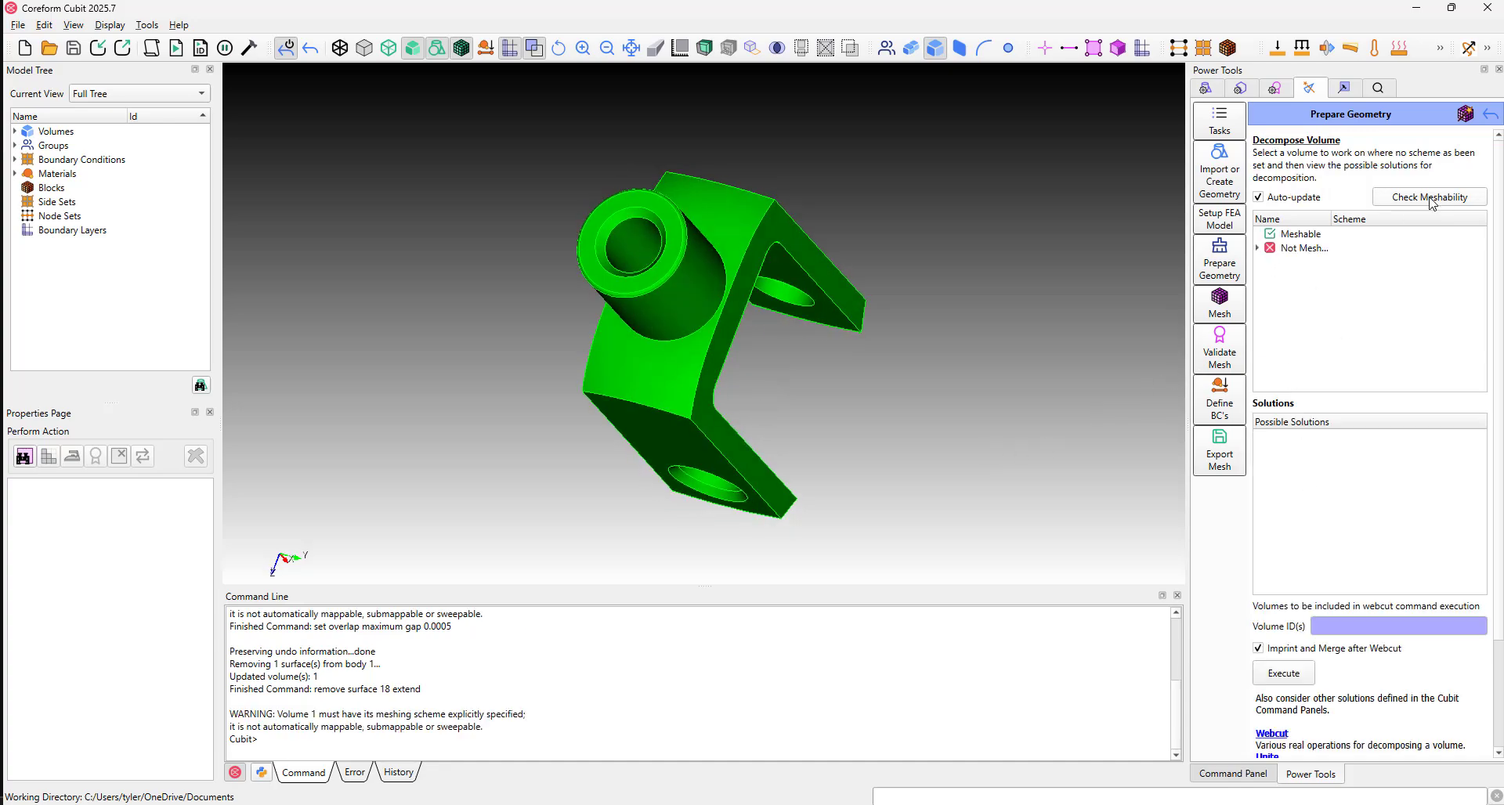
# Webcut Volume 1 with a plane normal to Curve 33 at fraction 1, keeping imprint and merge on.
pyautogui.click(1257, 248)
pyautogui.click(1265, 264)
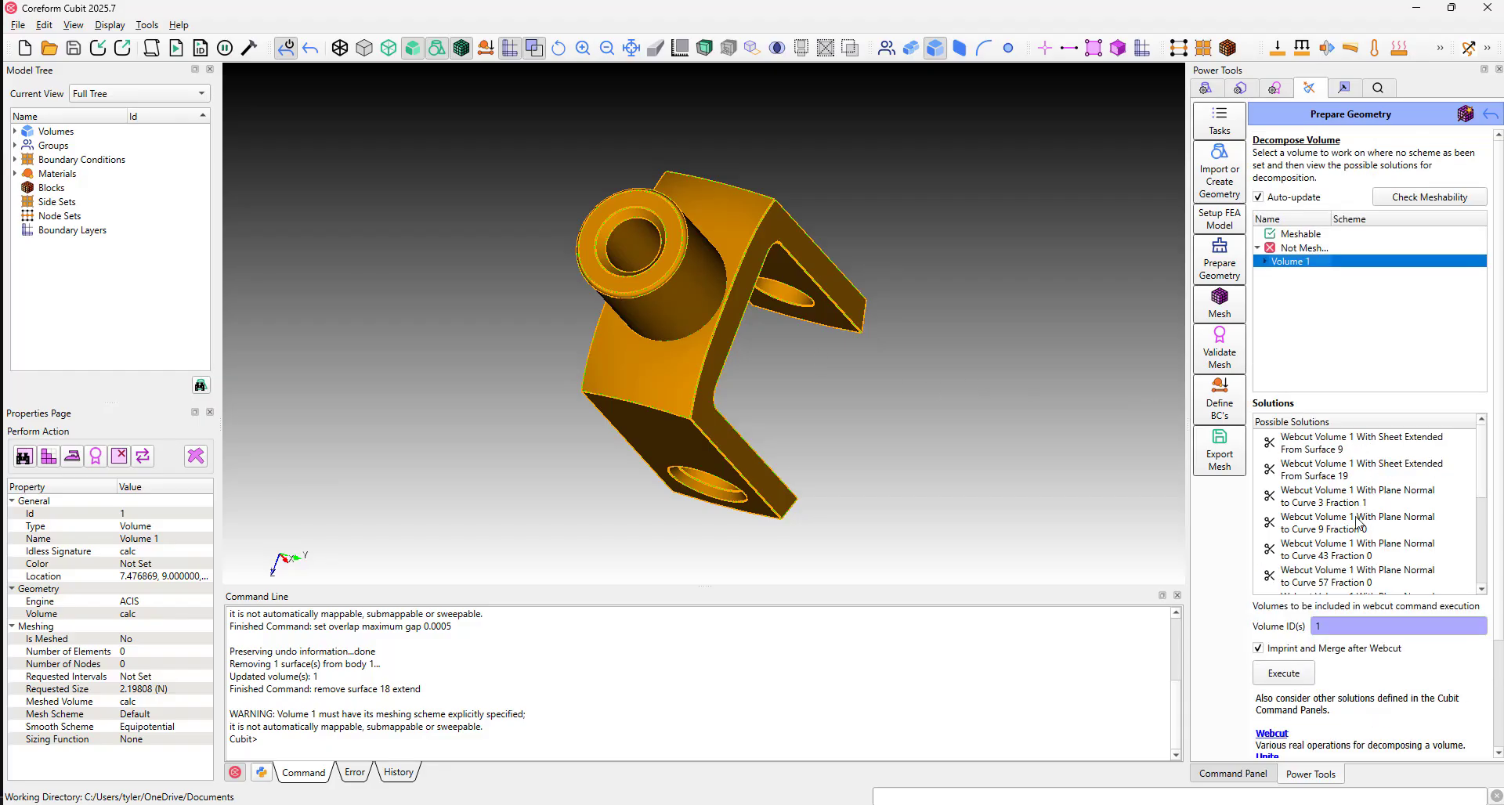
pyautogui.scroll(-1, 1361, 476)
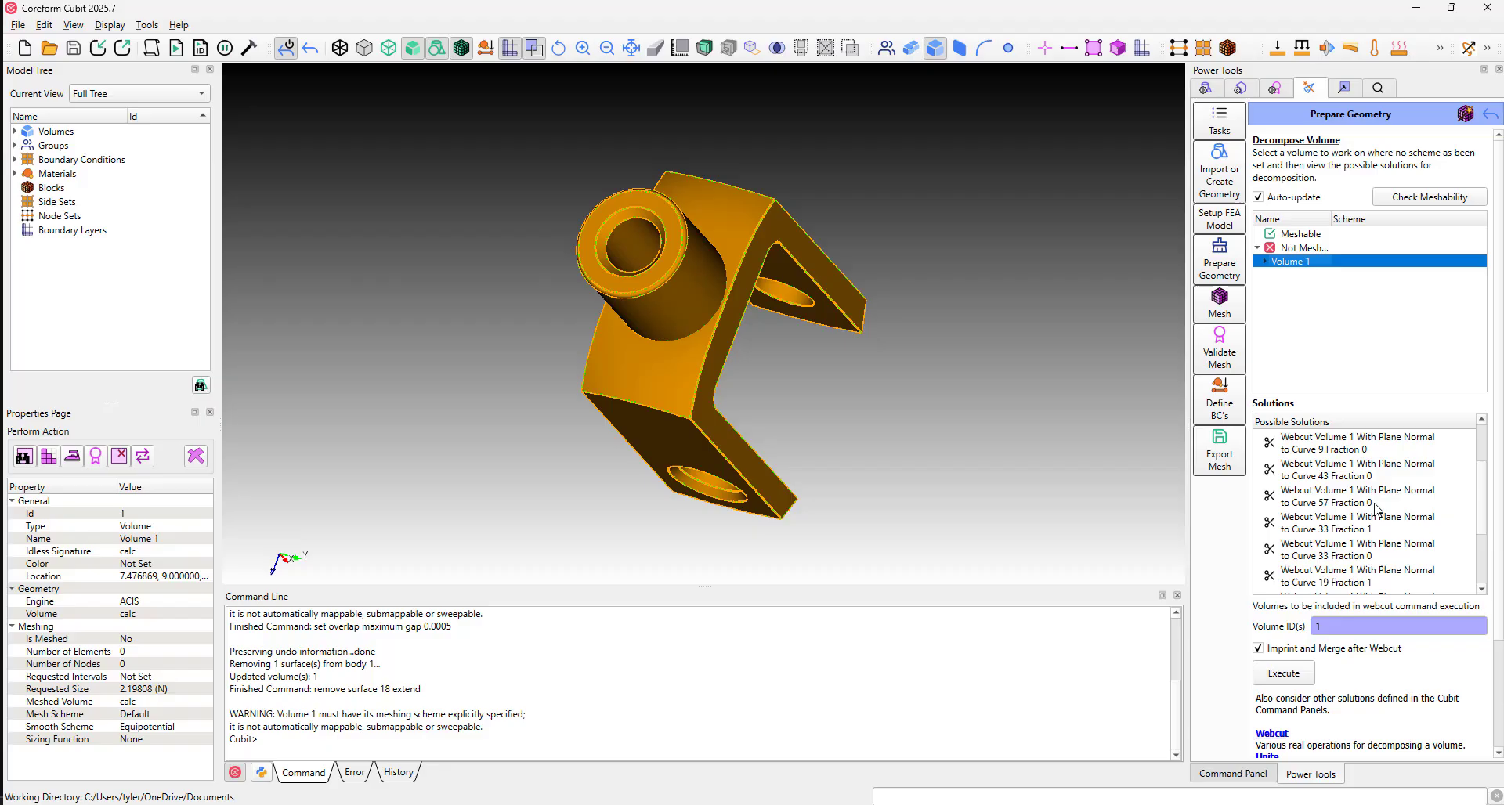
pyautogui.click(1340, 534)
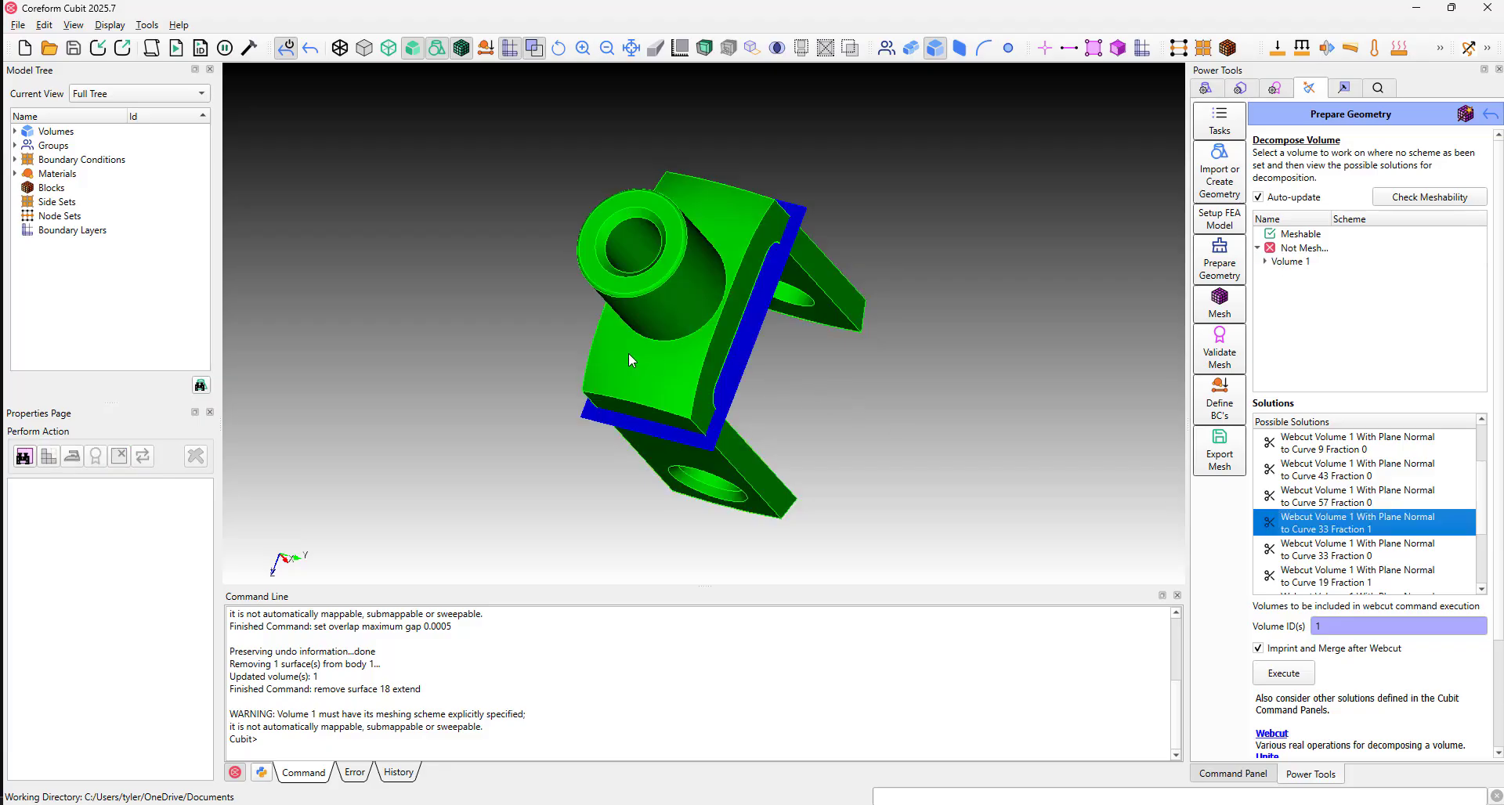
pyautogui.moveTo(628, 361); pyautogui.dragTo(877, 368)
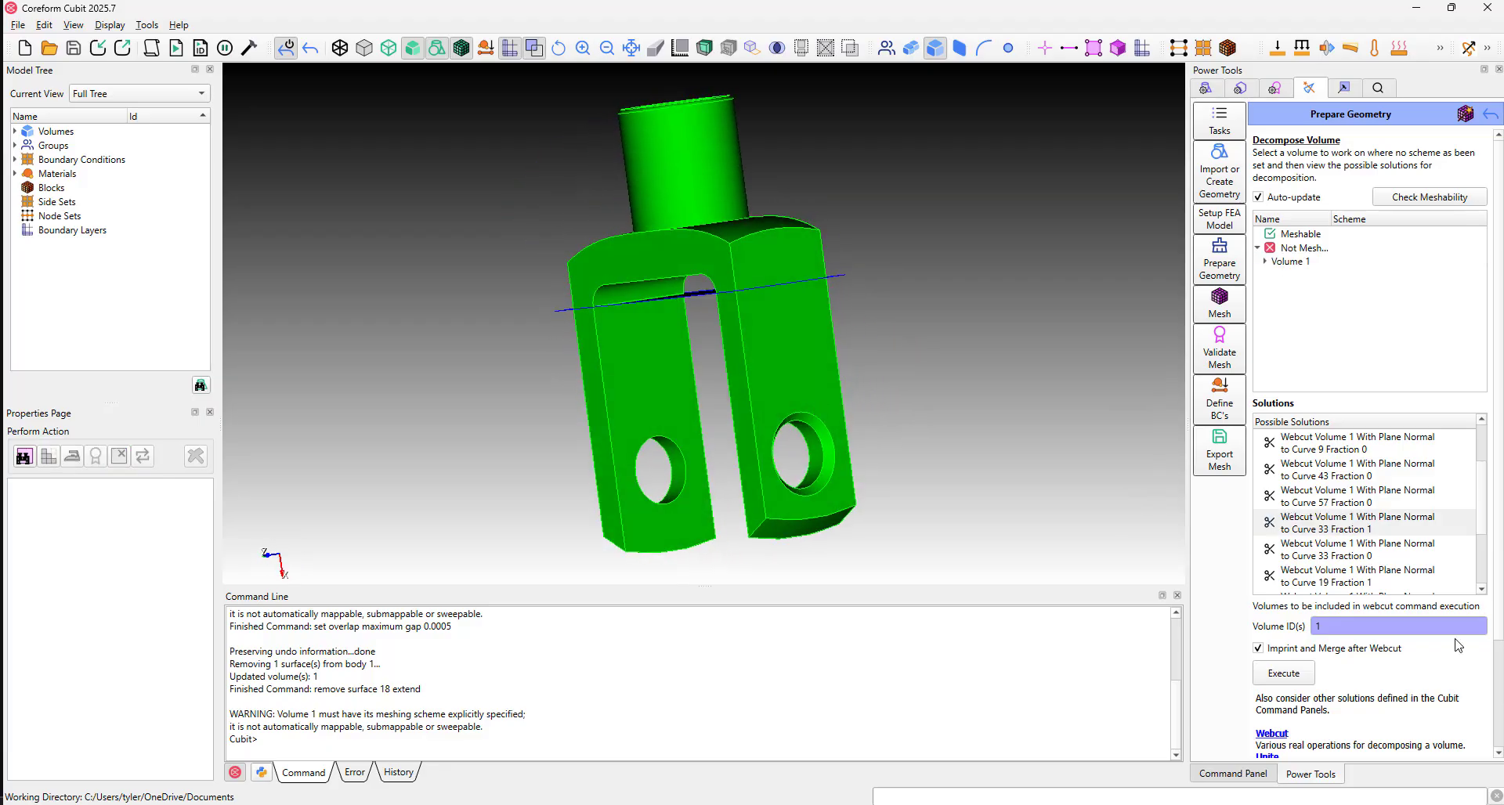
pyautogui.rightClick(1292, 525)
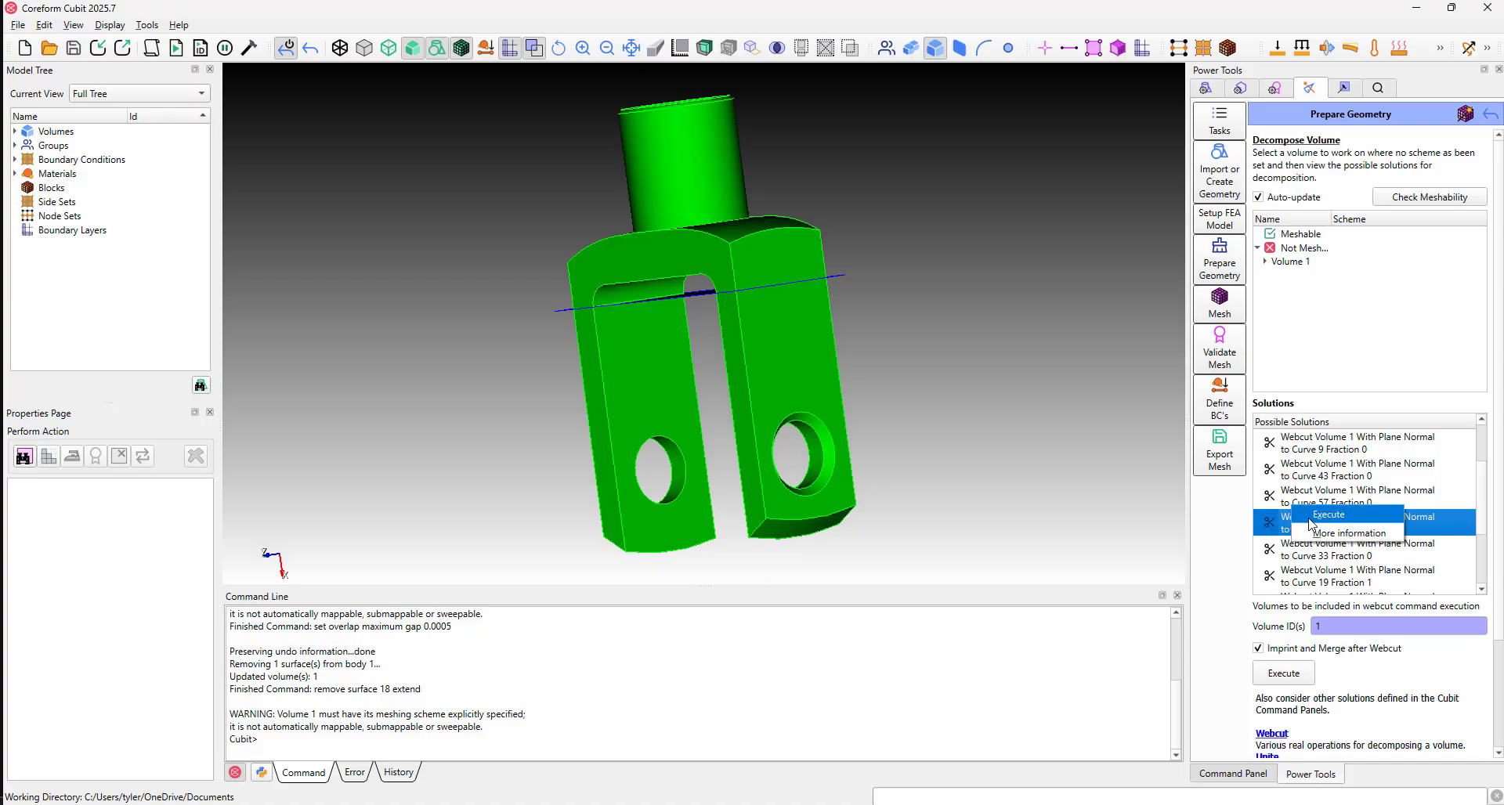
pyautogui.click(1324, 516)
# Preview the Surface 35 sweep cut, but webcut Volume 1 with a plane normal to Curve 35 at fraction 1.
pyautogui.moveTo(654, 337); pyautogui.dragTo(878, 368)
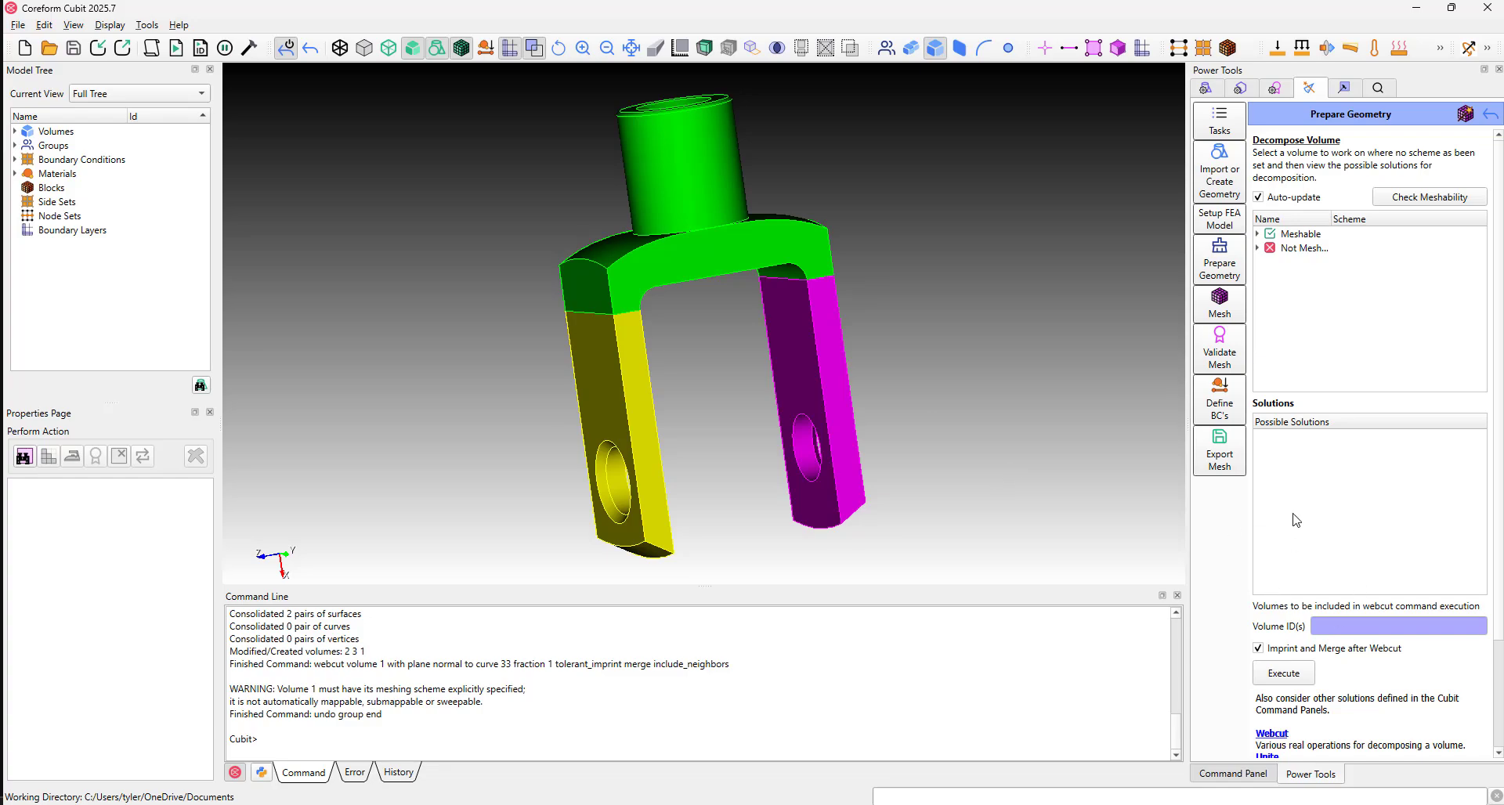
pyautogui.click(1256, 248)
pyautogui.click(1290, 261)
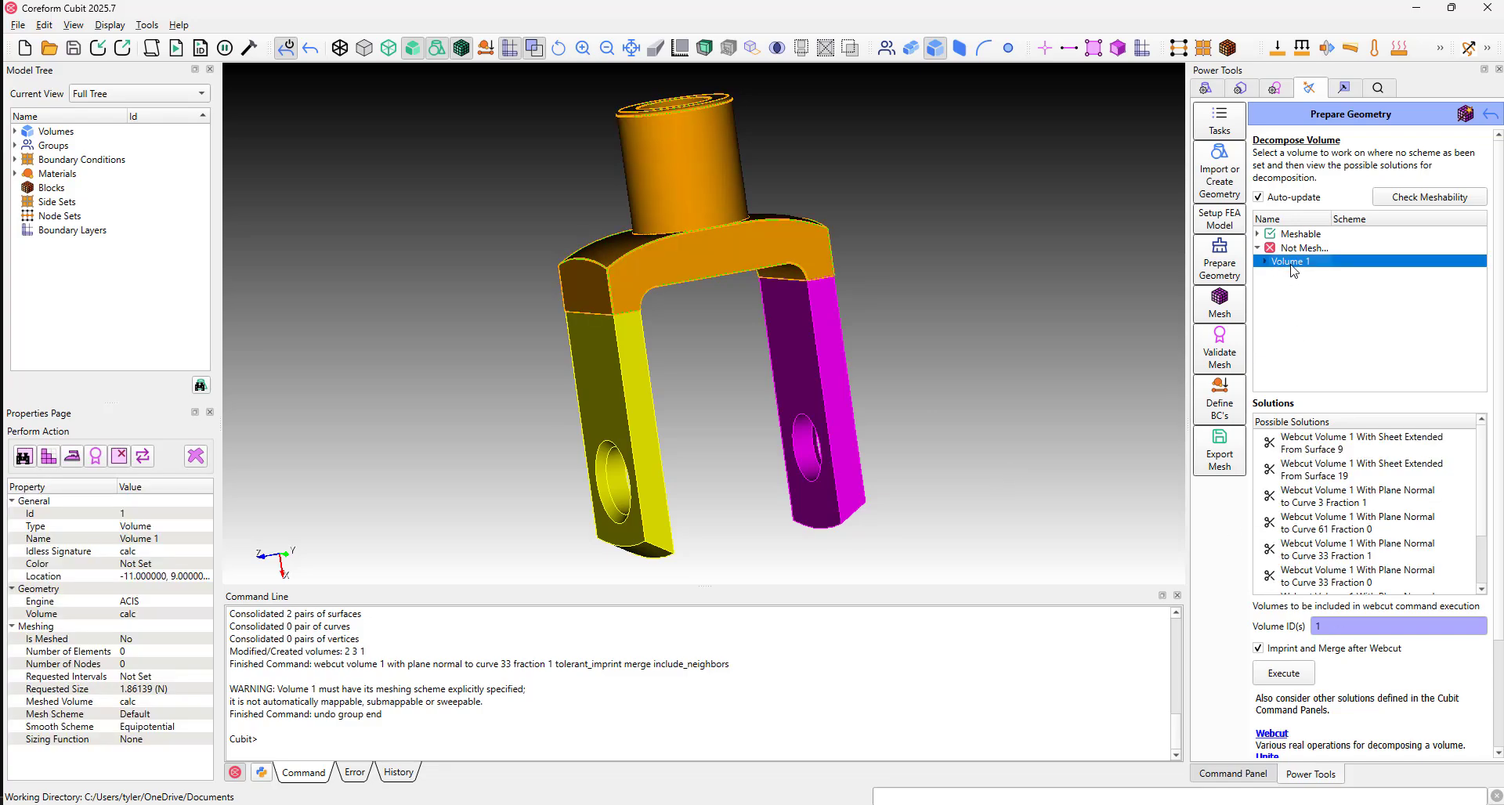
pyautogui.scroll(-3, 1419, 483)
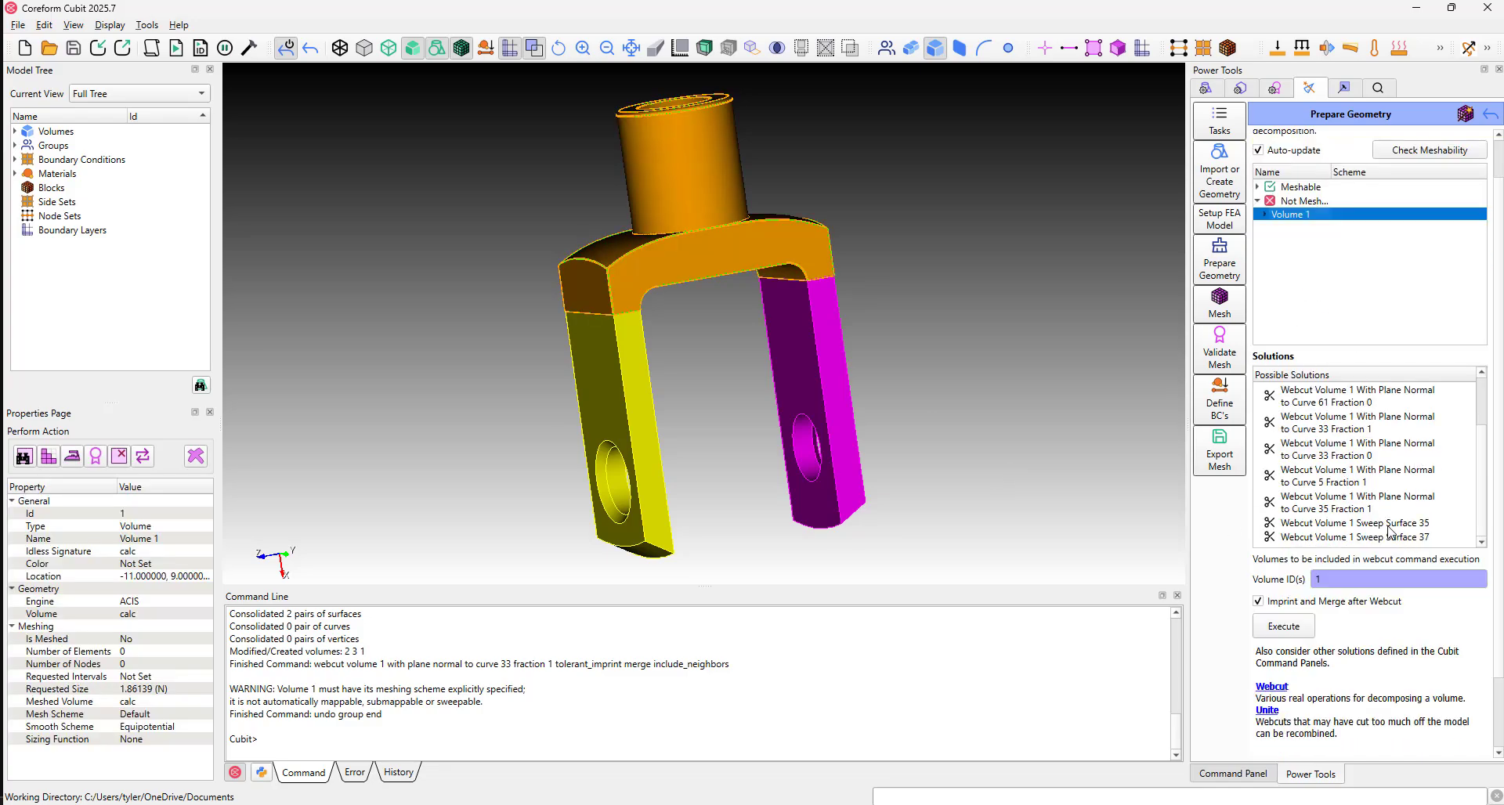
pyautogui.click(1382, 533)
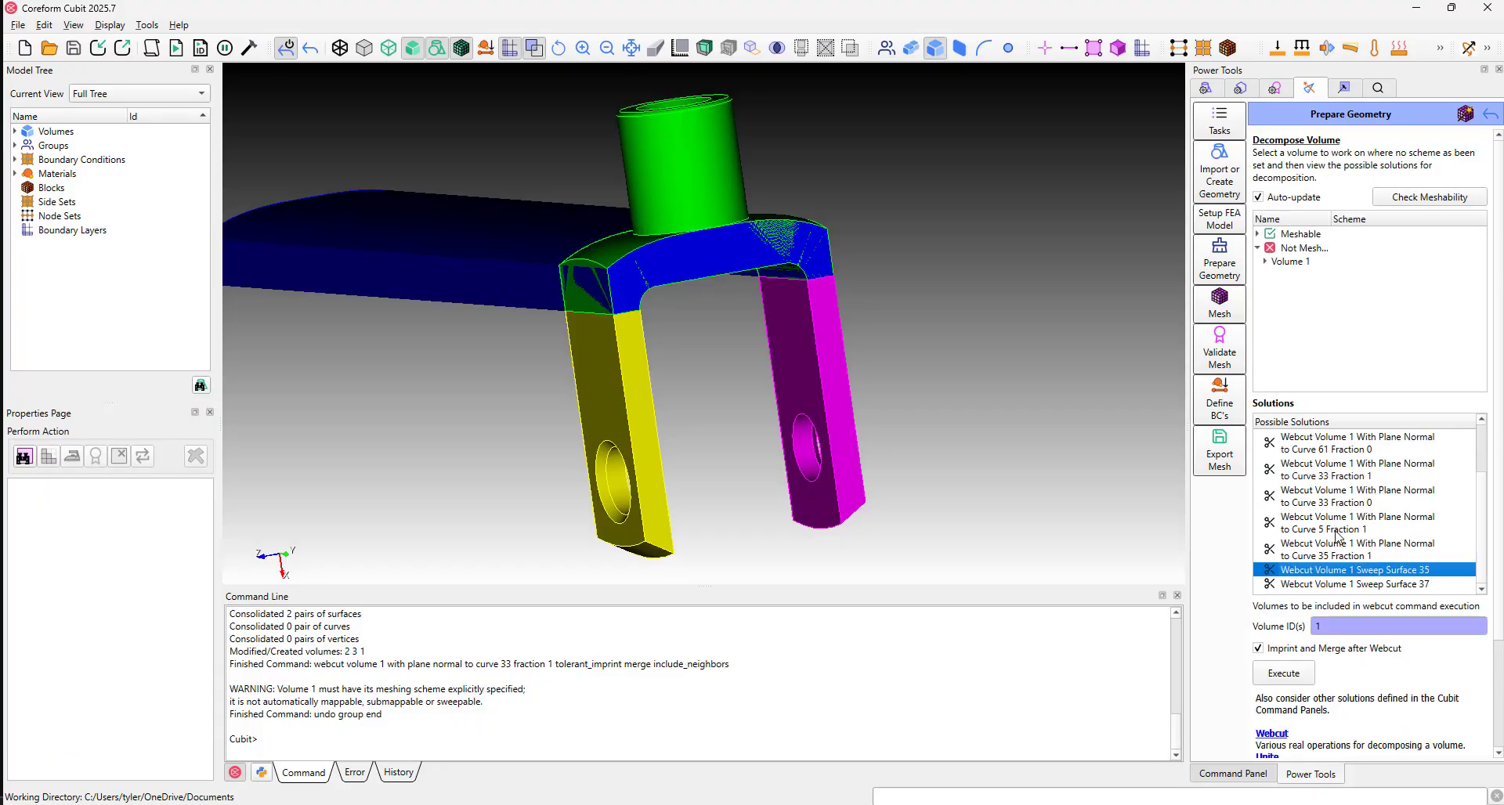
pyautogui.click(1346, 552)
pyautogui.moveTo(923, 364); pyautogui.dragTo(728, 352)
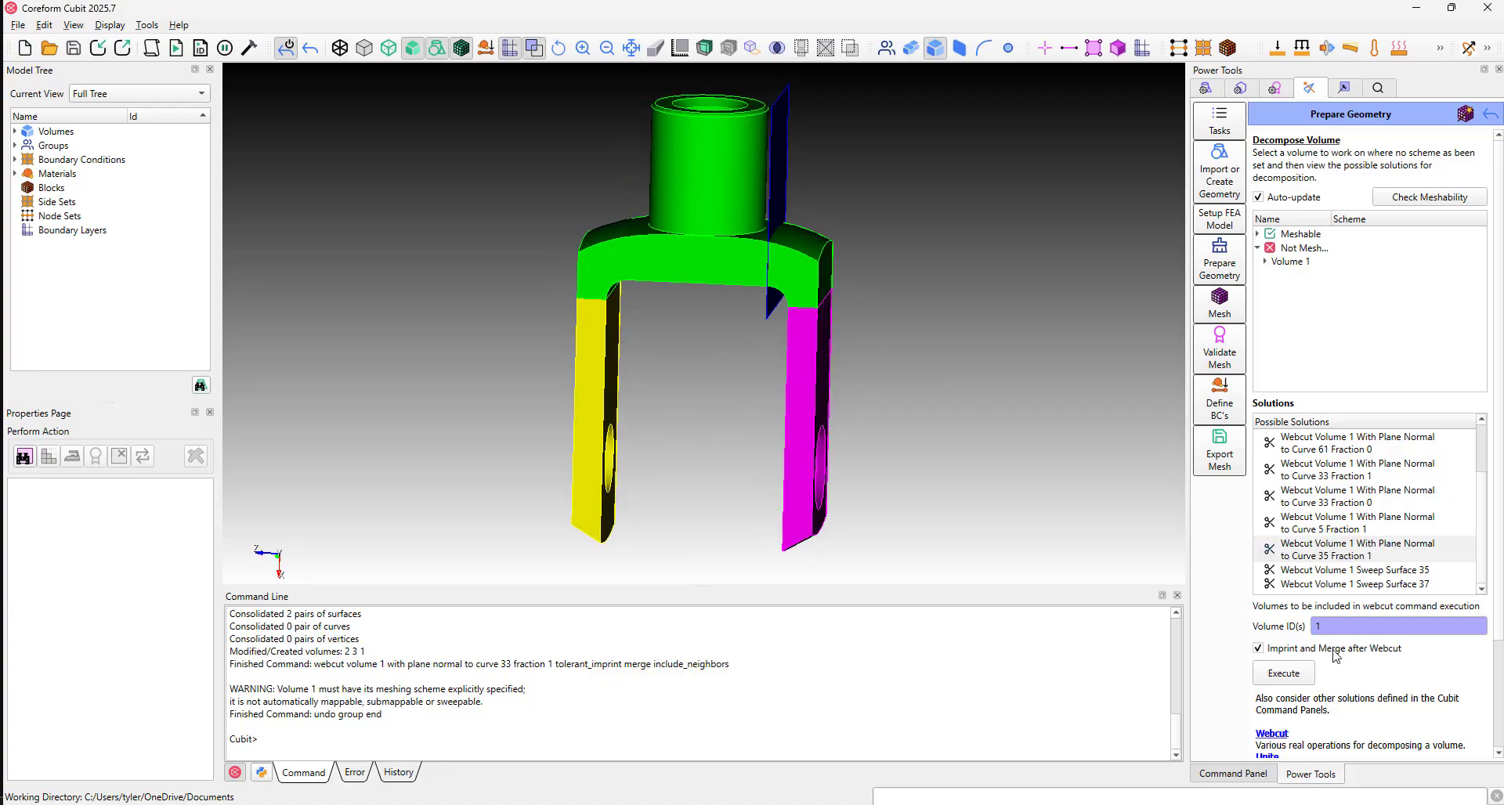
pyautogui.rightClick(1334, 556)
pyautogui.click(1343, 551)
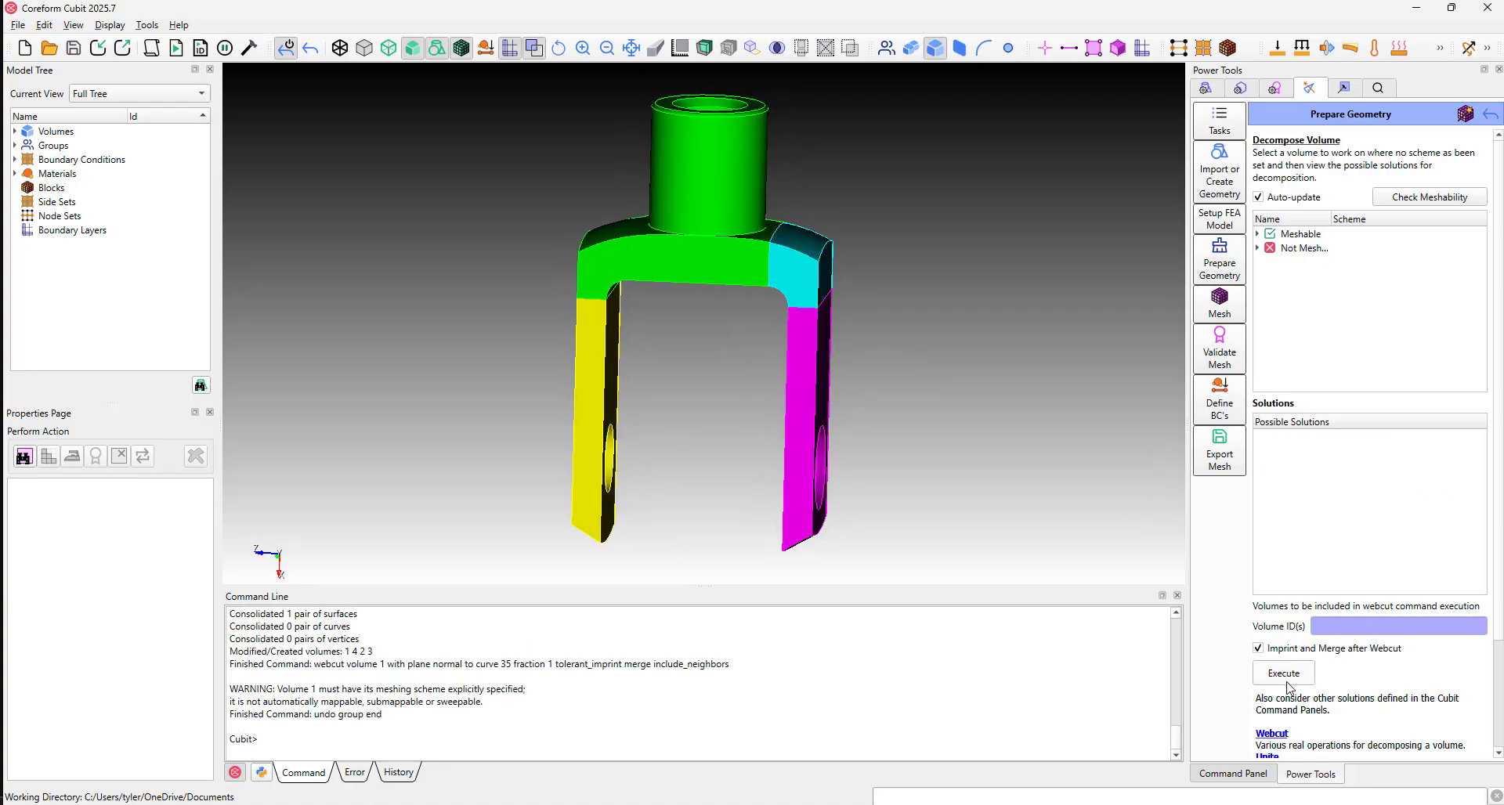
# Preview the suggested webcuts of unmeshable Volume 1: sheet from Surface 9, plane at Curve 3 fraction 1 and plane at Curve 61 fraction 0.
pyautogui.click(1258, 248)
pyautogui.click(1266, 261)
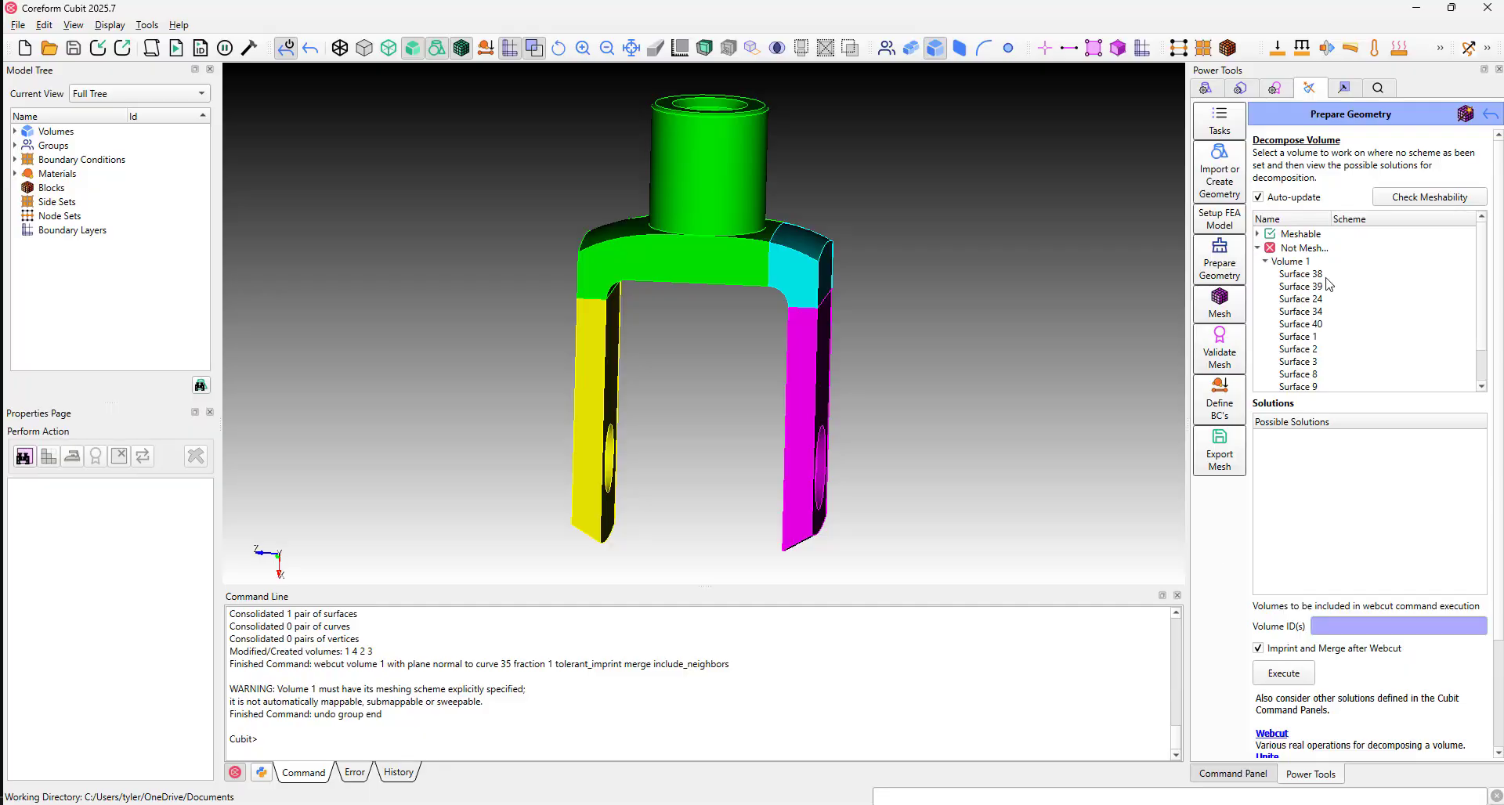
pyautogui.click(1285, 264)
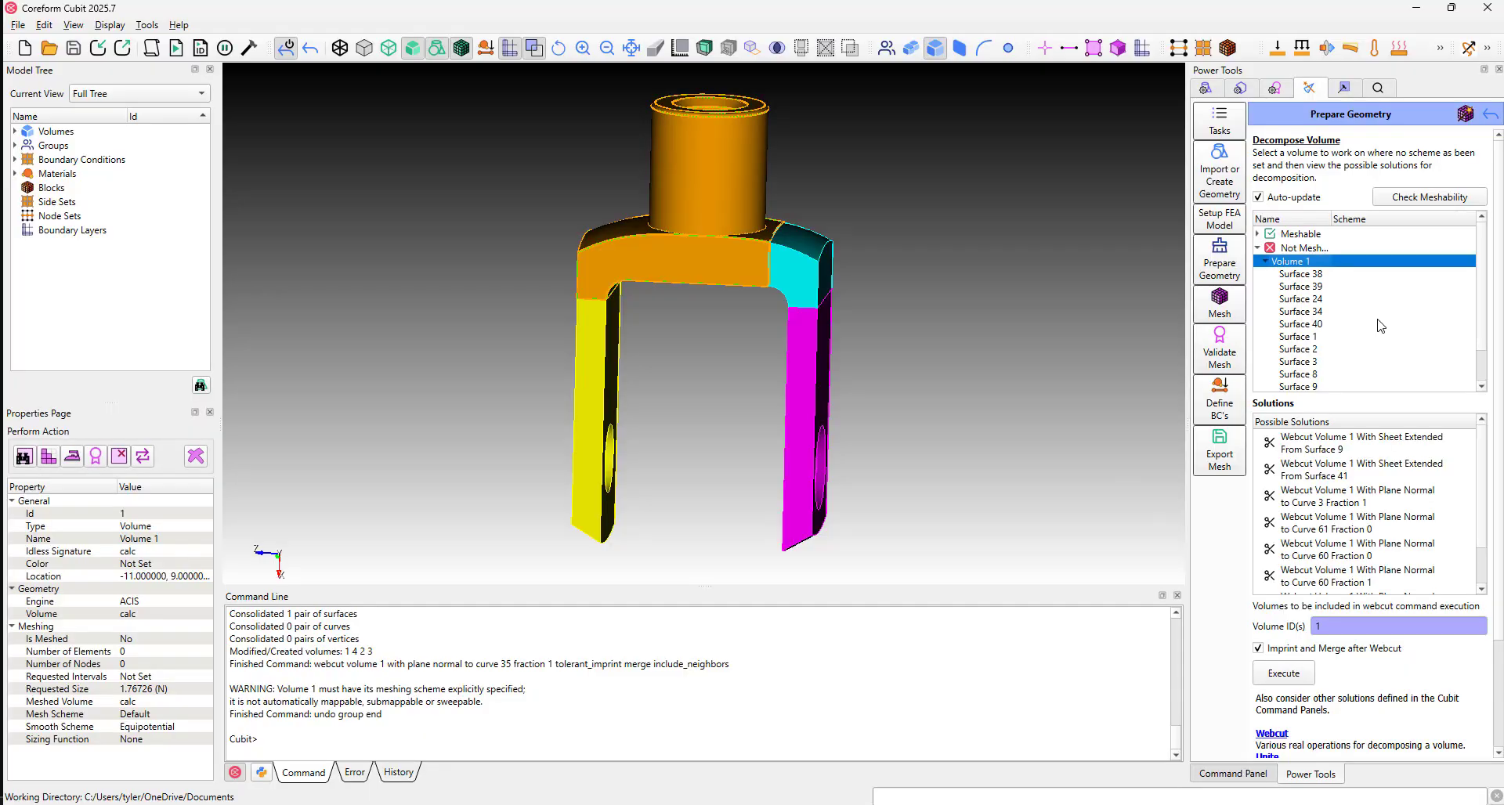
pyautogui.click(1265, 262)
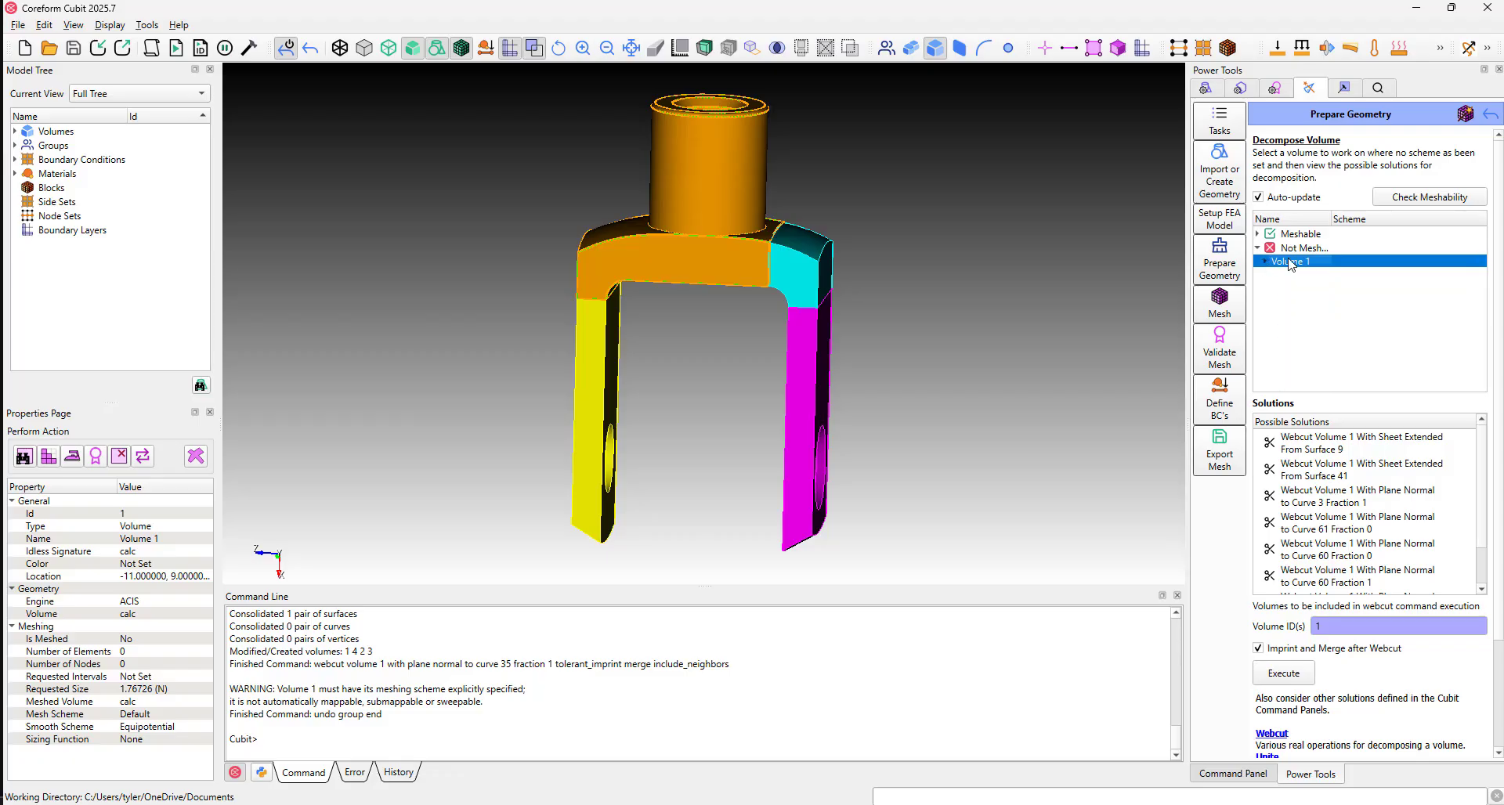
pyautogui.click(1348, 442)
pyautogui.moveTo(1065, 469); pyautogui.dragTo(1020, 475)
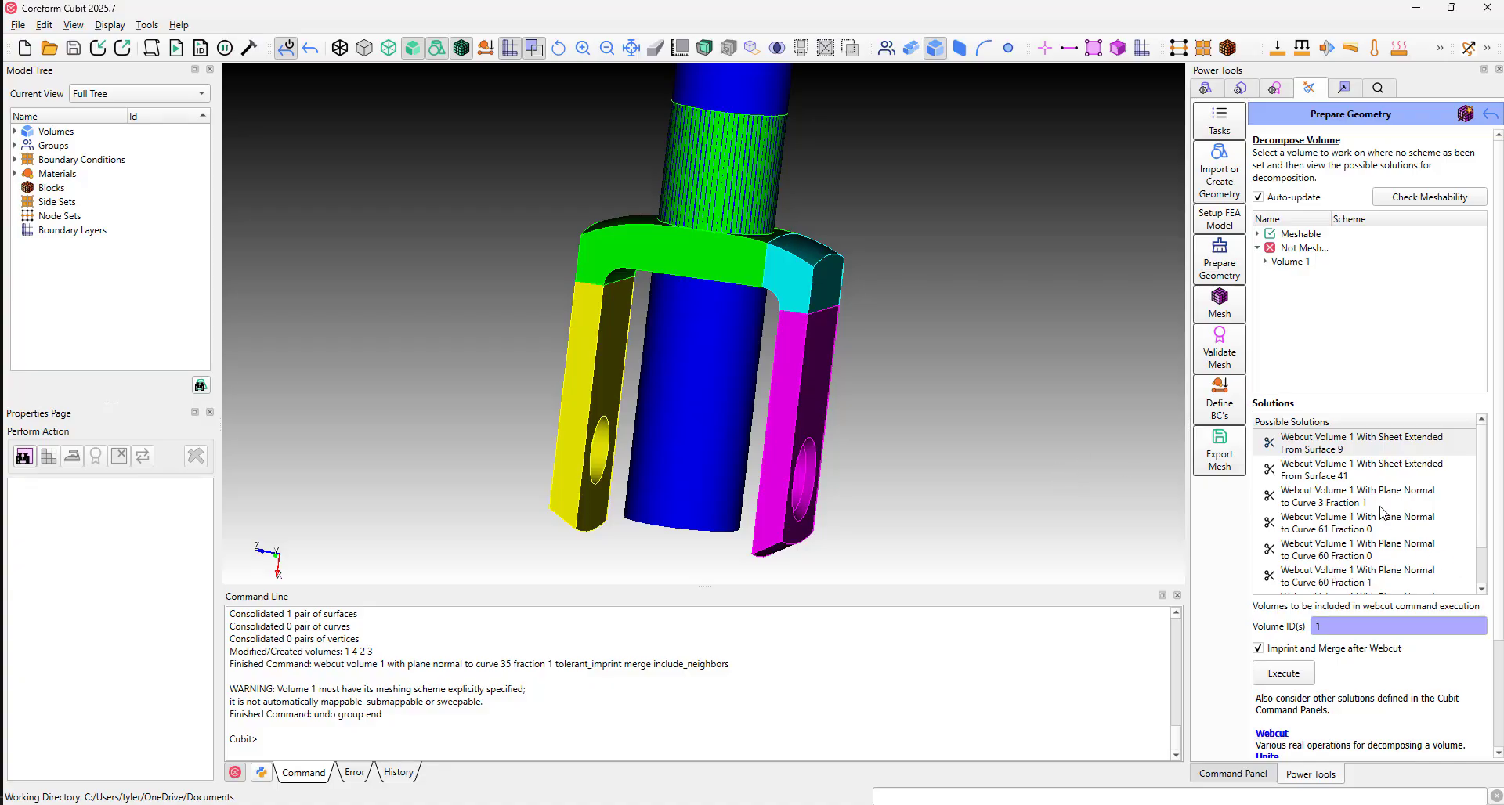
pyautogui.scroll(-3, 1349, 489)
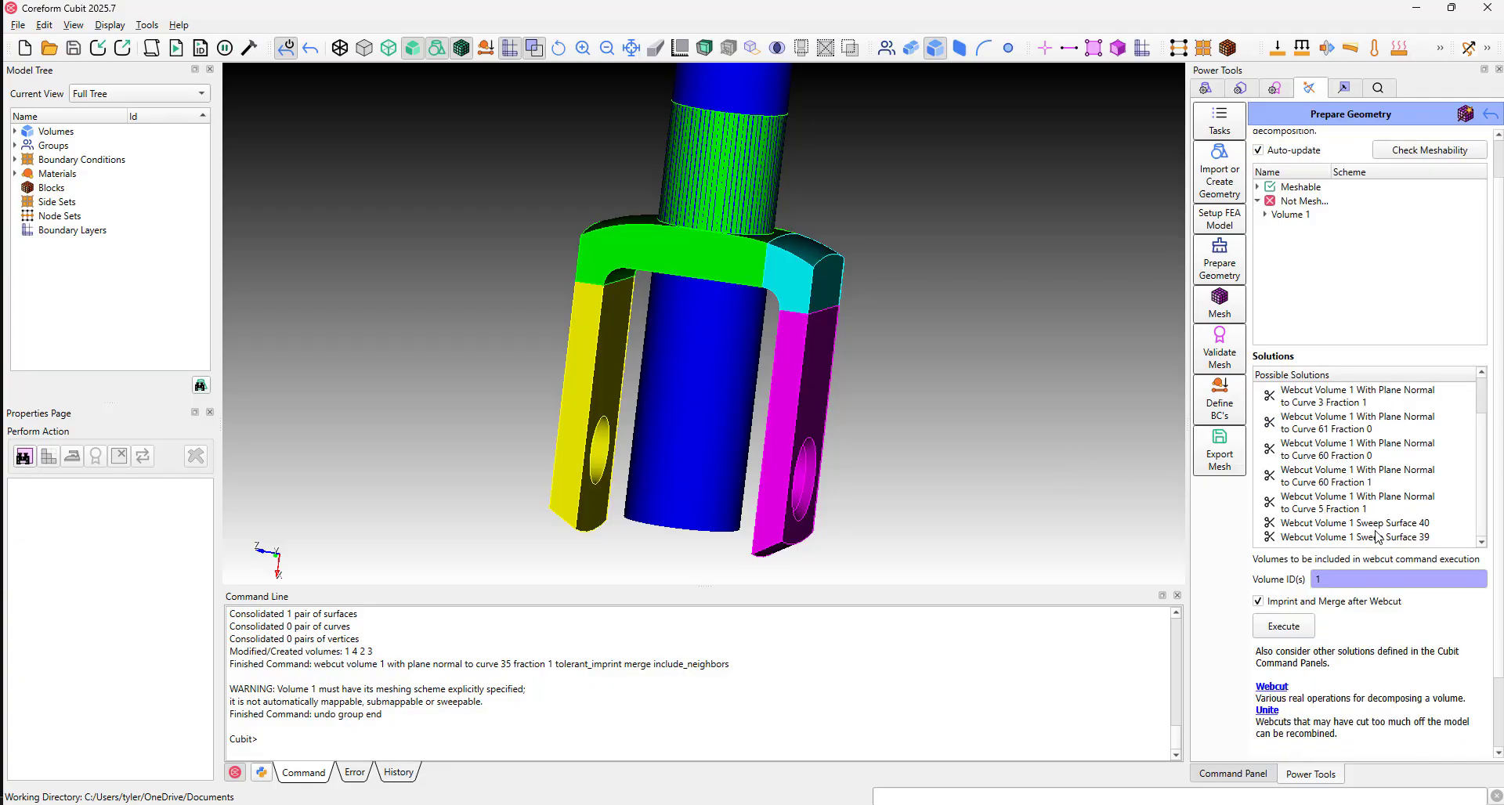
pyautogui.scroll(3, 1353, 531)
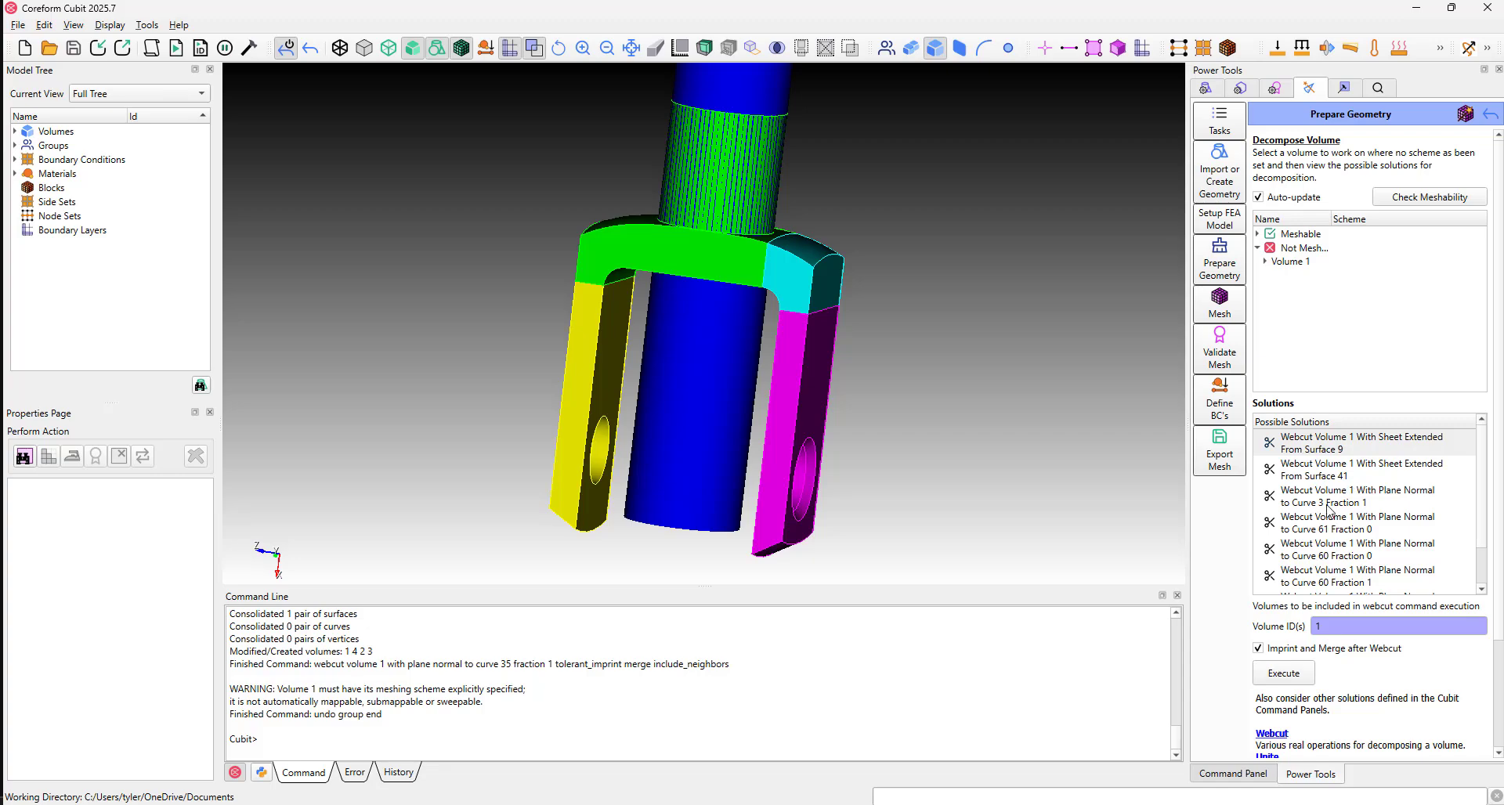
pyautogui.click(1308, 511)
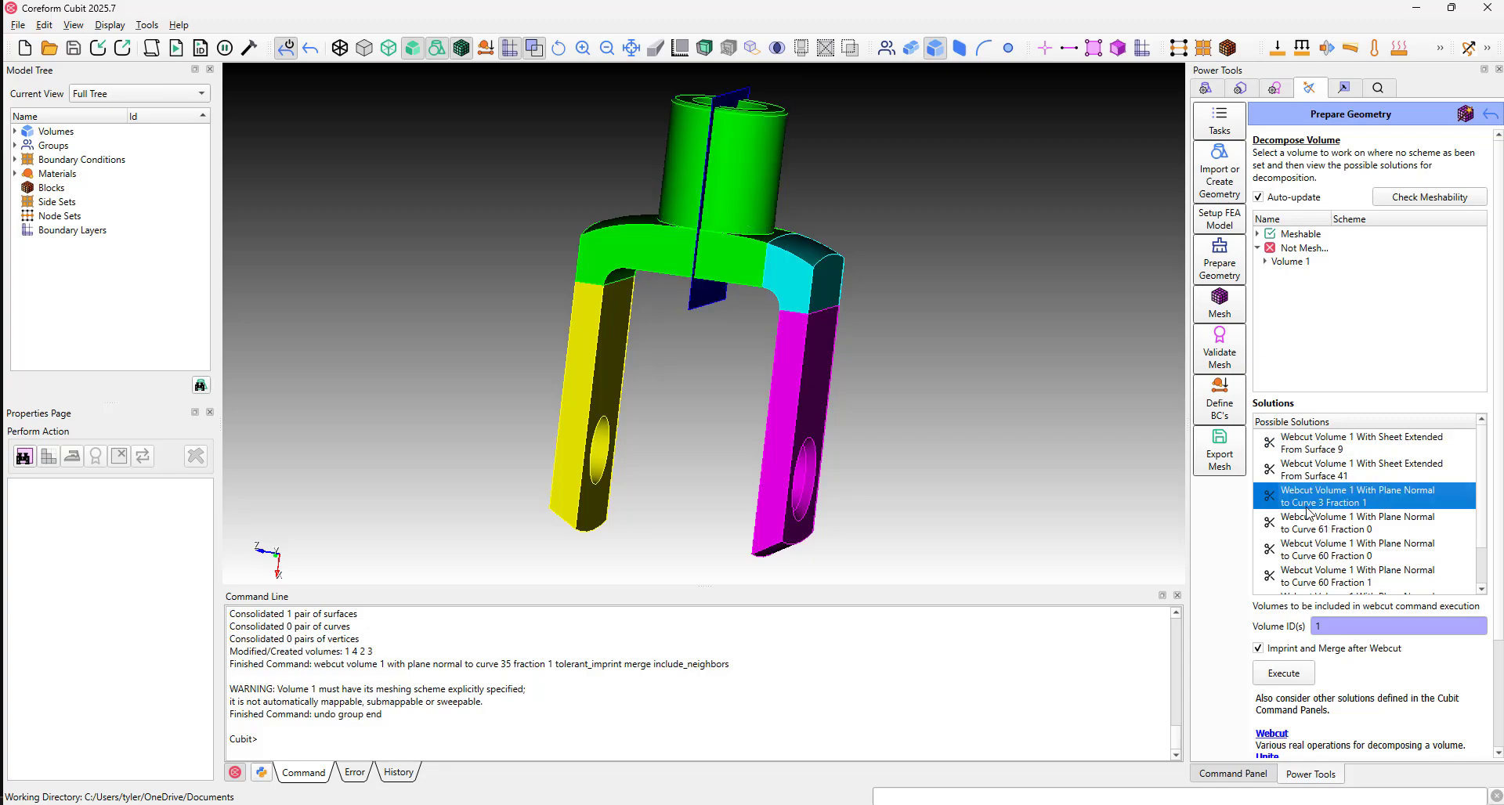
pyautogui.click(1314, 523)
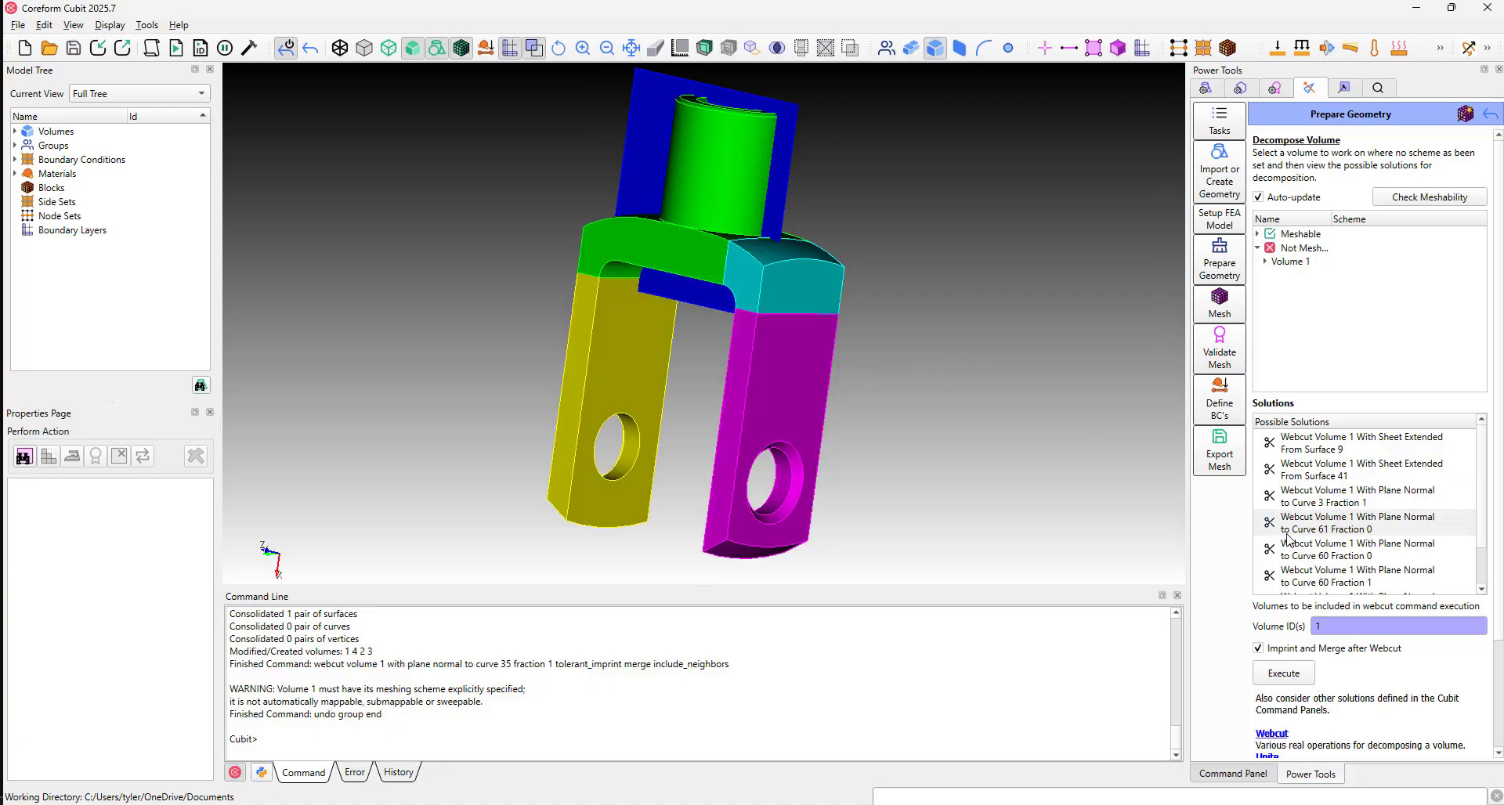
# Compare the two Curve 60 cuts and webcut Volume 1 with the plane normal to Curve 60 at fraction 1.
pyautogui.click(1344, 550)
pyautogui.moveTo(949, 427); pyautogui.dragTo(1041, 419)
pyautogui.click(1338, 578)
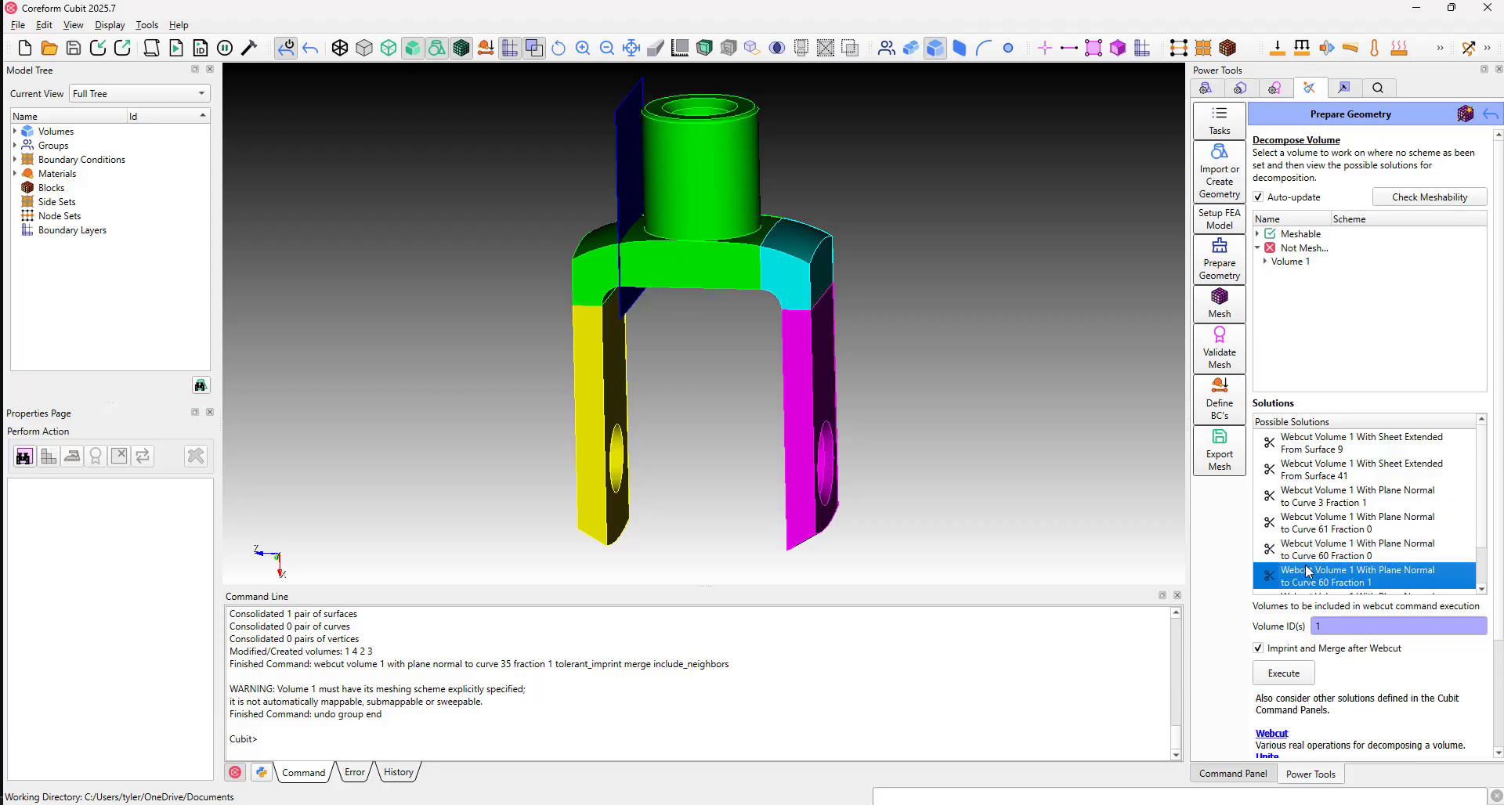
pyautogui.rightClick(1307, 583)
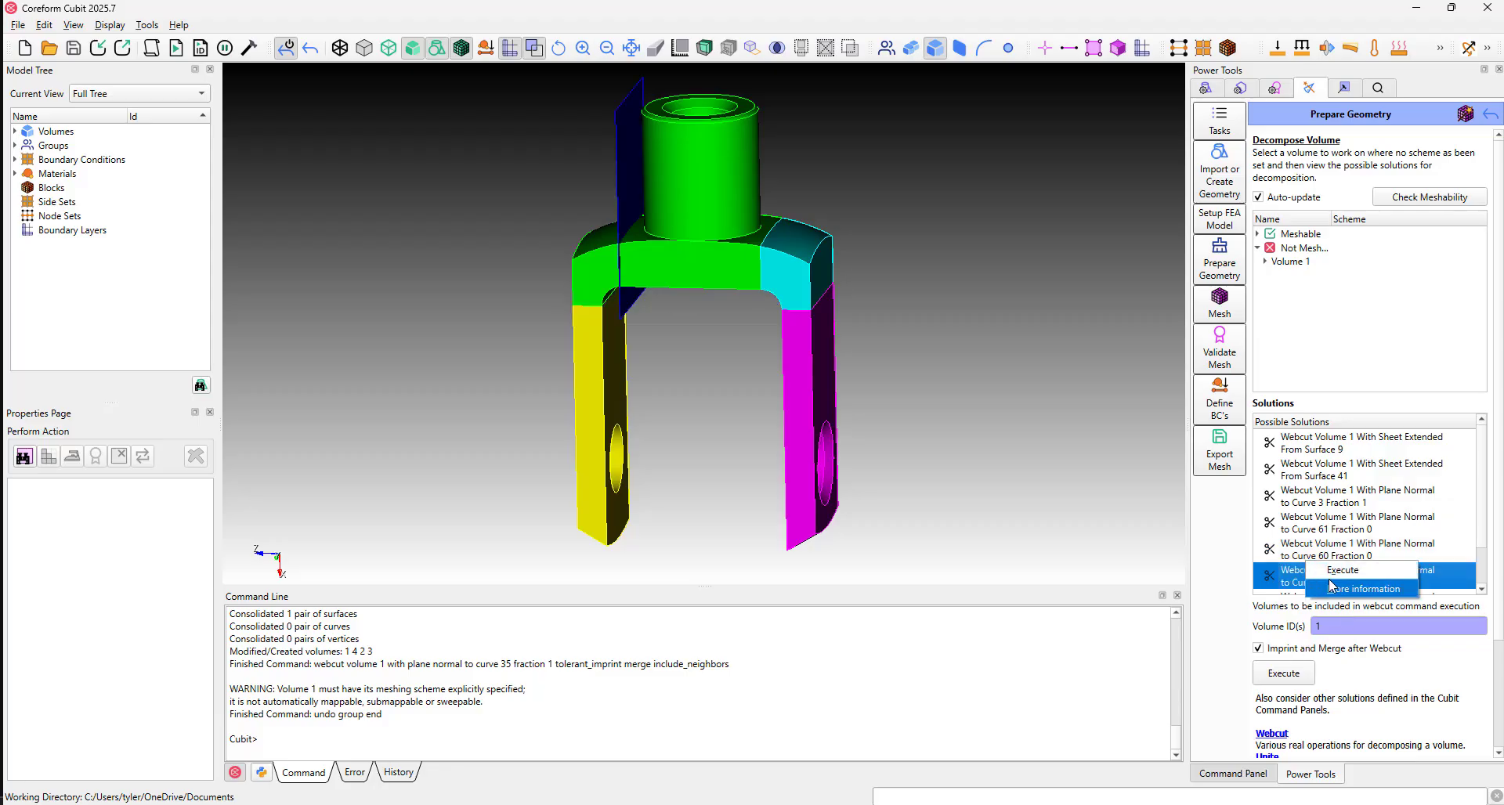
pyautogui.click(1335, 589)
pyautogui.moveTo(869, 395); pyautogui.dragTo(881, 387)
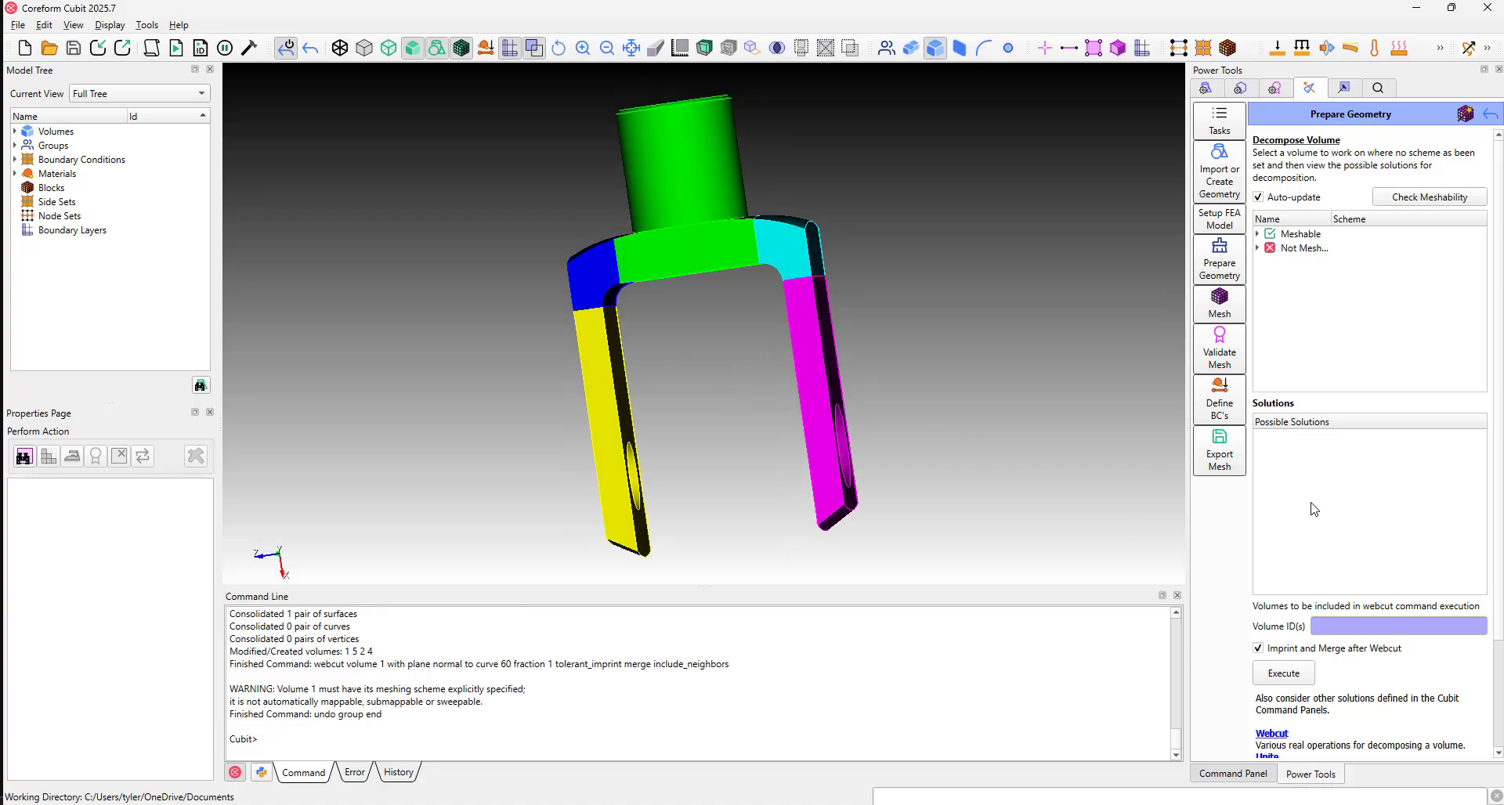
# Webcut Volume 1 with the sheet extended from Surface 48, keeping imprint and merge on.
pyautogui.click(1257, 247)
pyautogui.click(1289, 263)
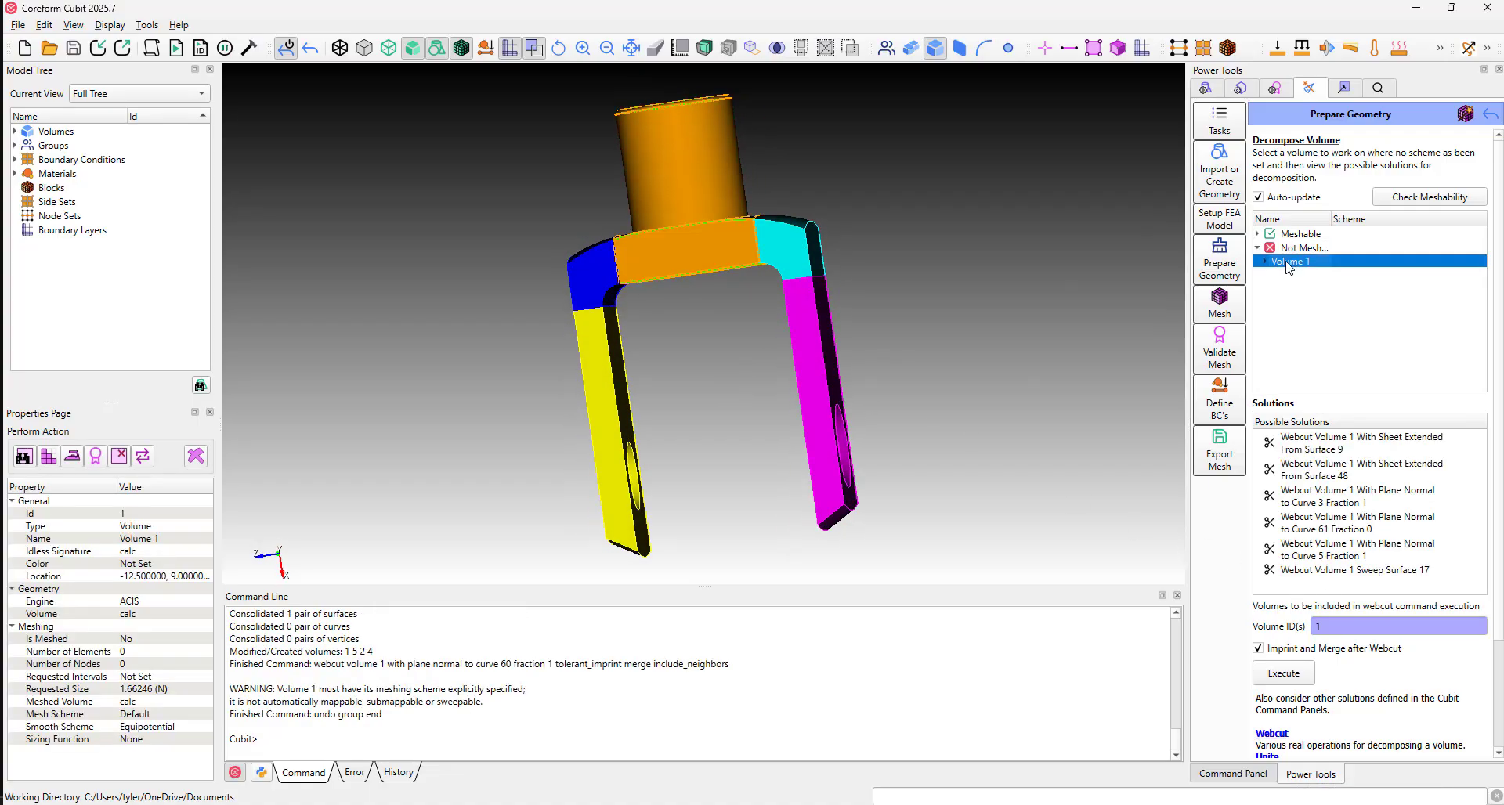
pyautogui.click(1314, 469)
pyautogui.moveTo(906, 393); pyautogui.dragTo(1061, 460)
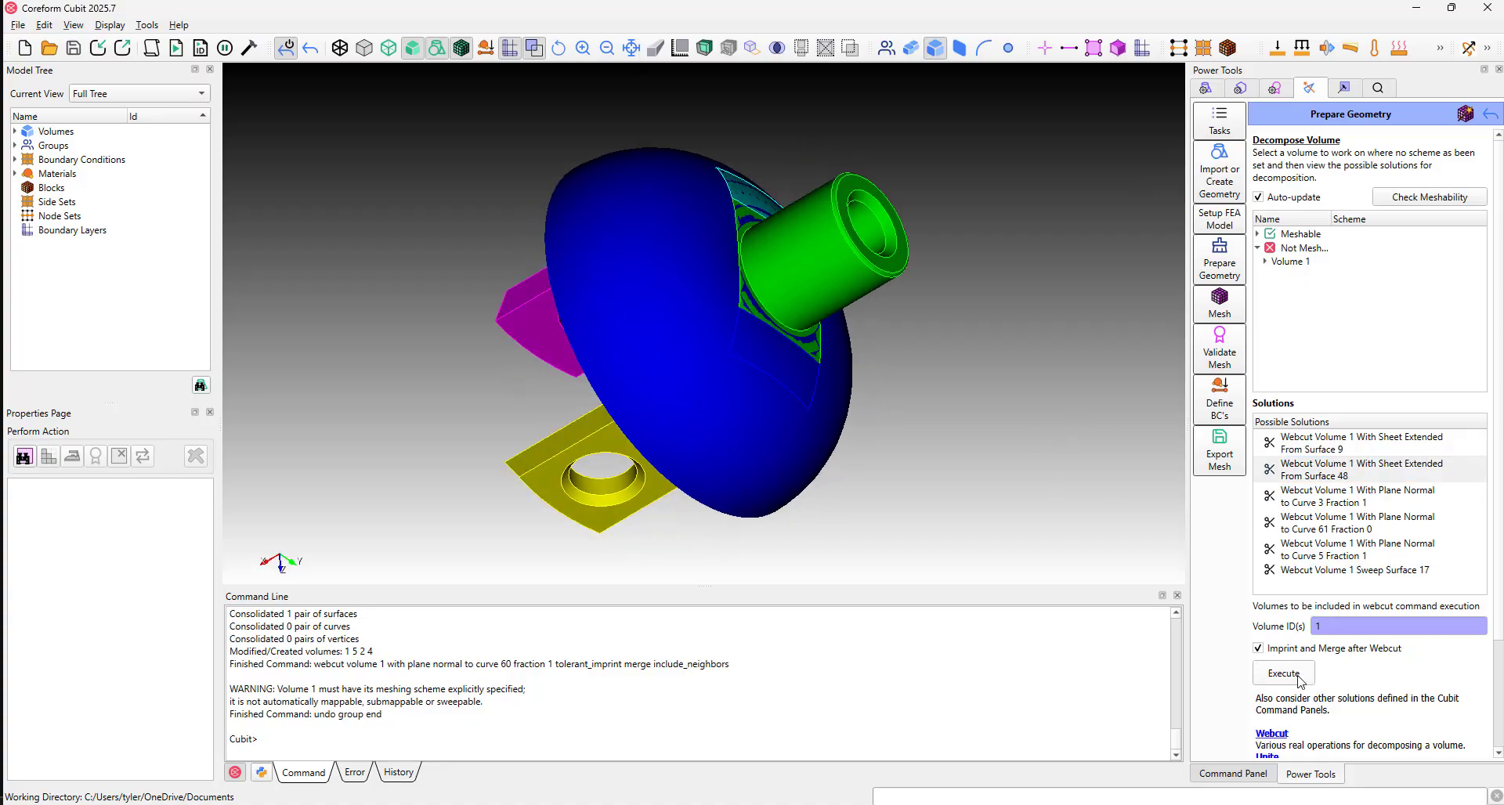
pyautogui.rightClick(1309, 479)
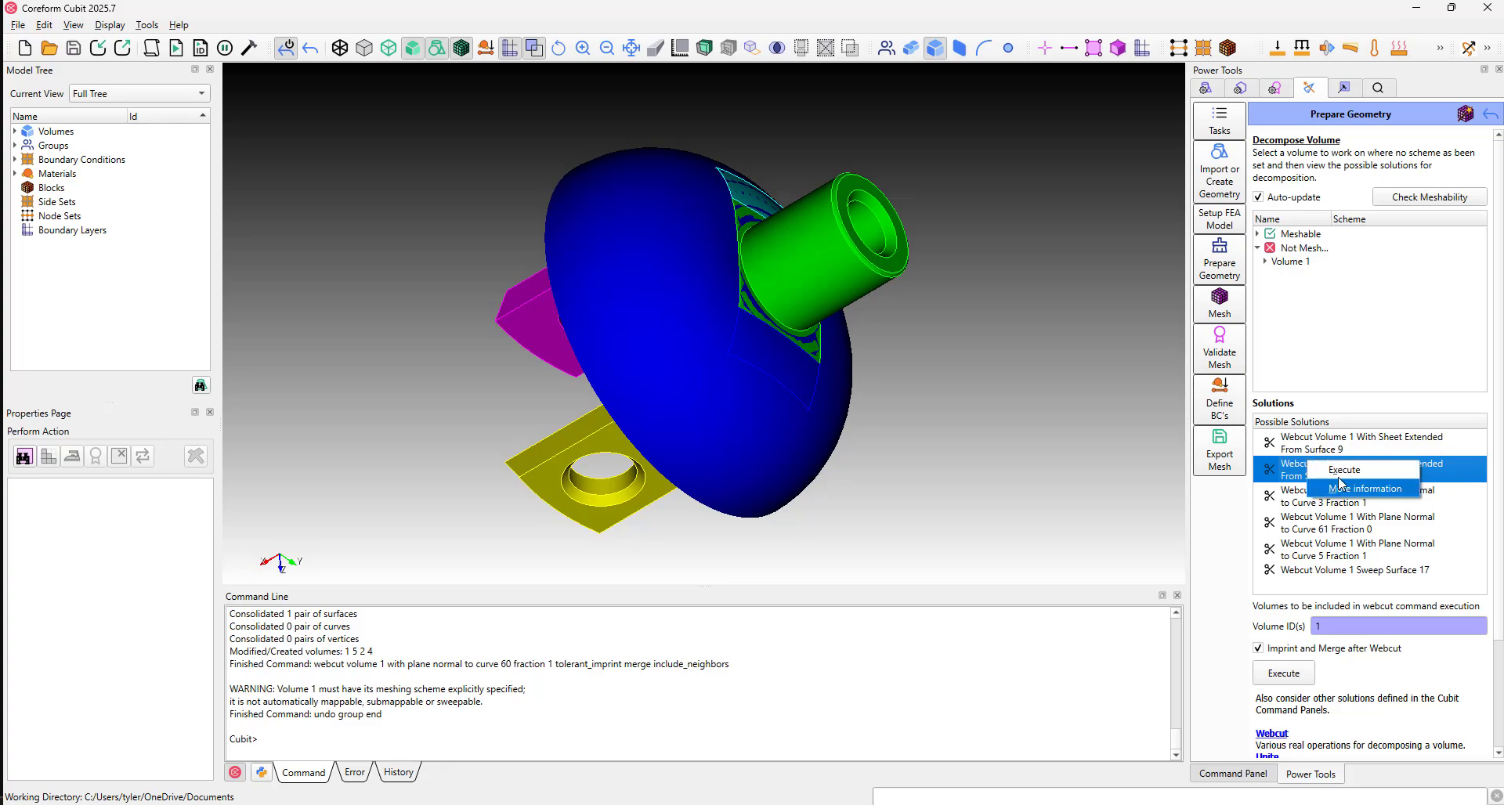
pyautogui.click(1339, 471)
pyautogui.moveTo(932, 347); pyautogui.dragTo(878, 412, button='middle')
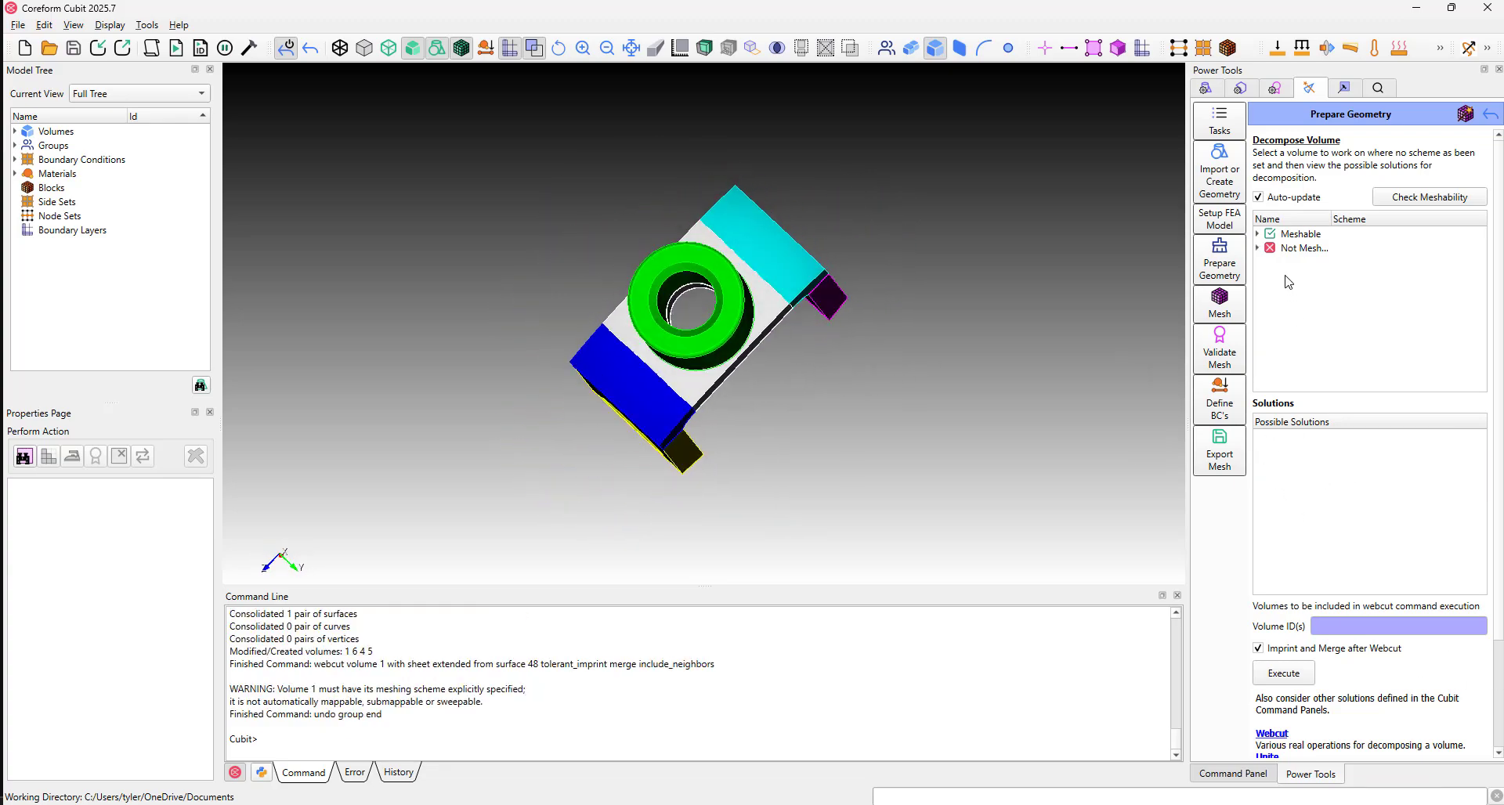
# Webcut the remaining unmeshable Volume 1 with a plane normal to Curve 3 at fraction 1, keeping imprint and merge on.
pyautogui.click(1258, 247)
pyautogui.click(1288, 261)
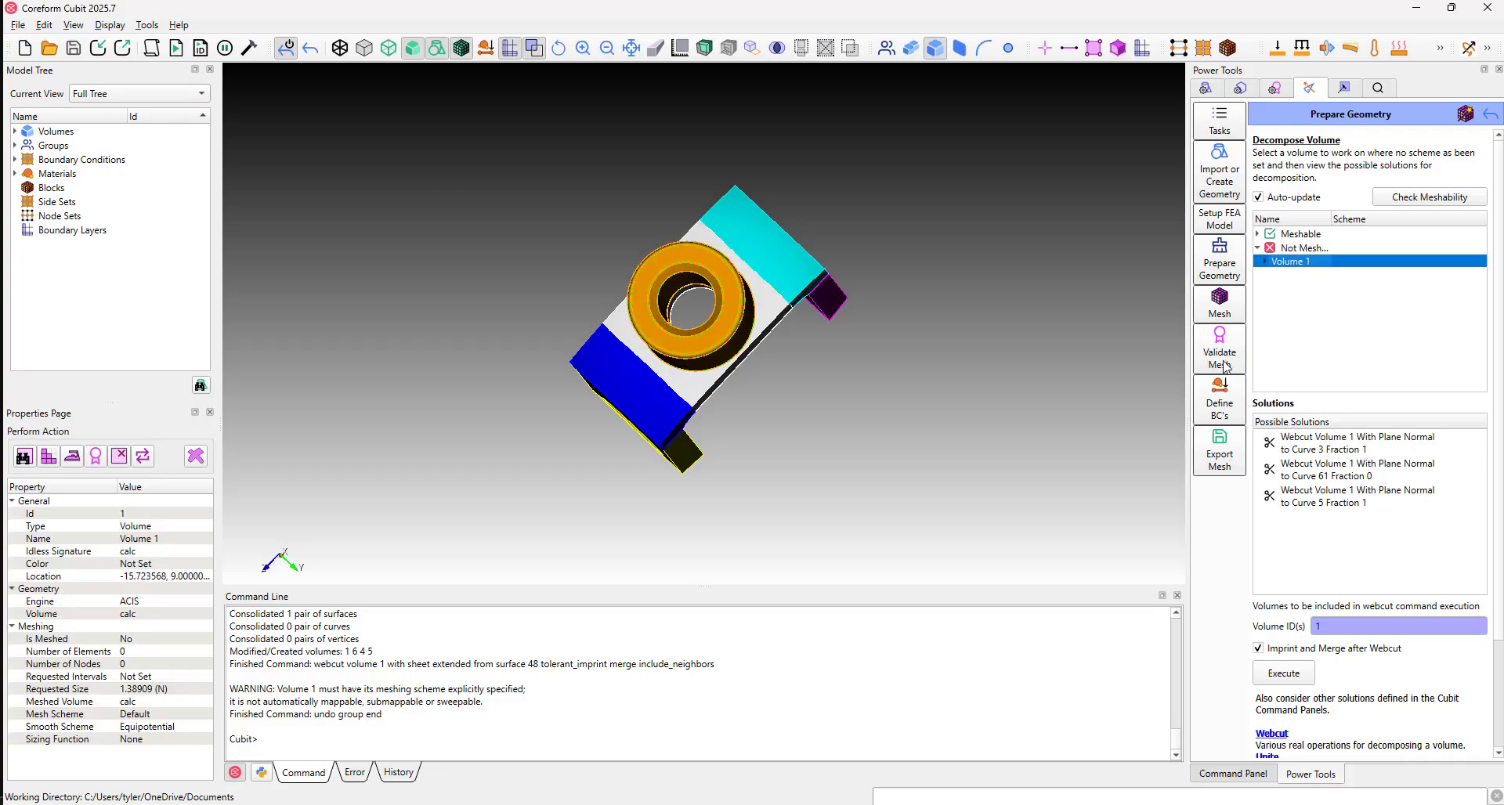
pyautogui.click(1331, 443)
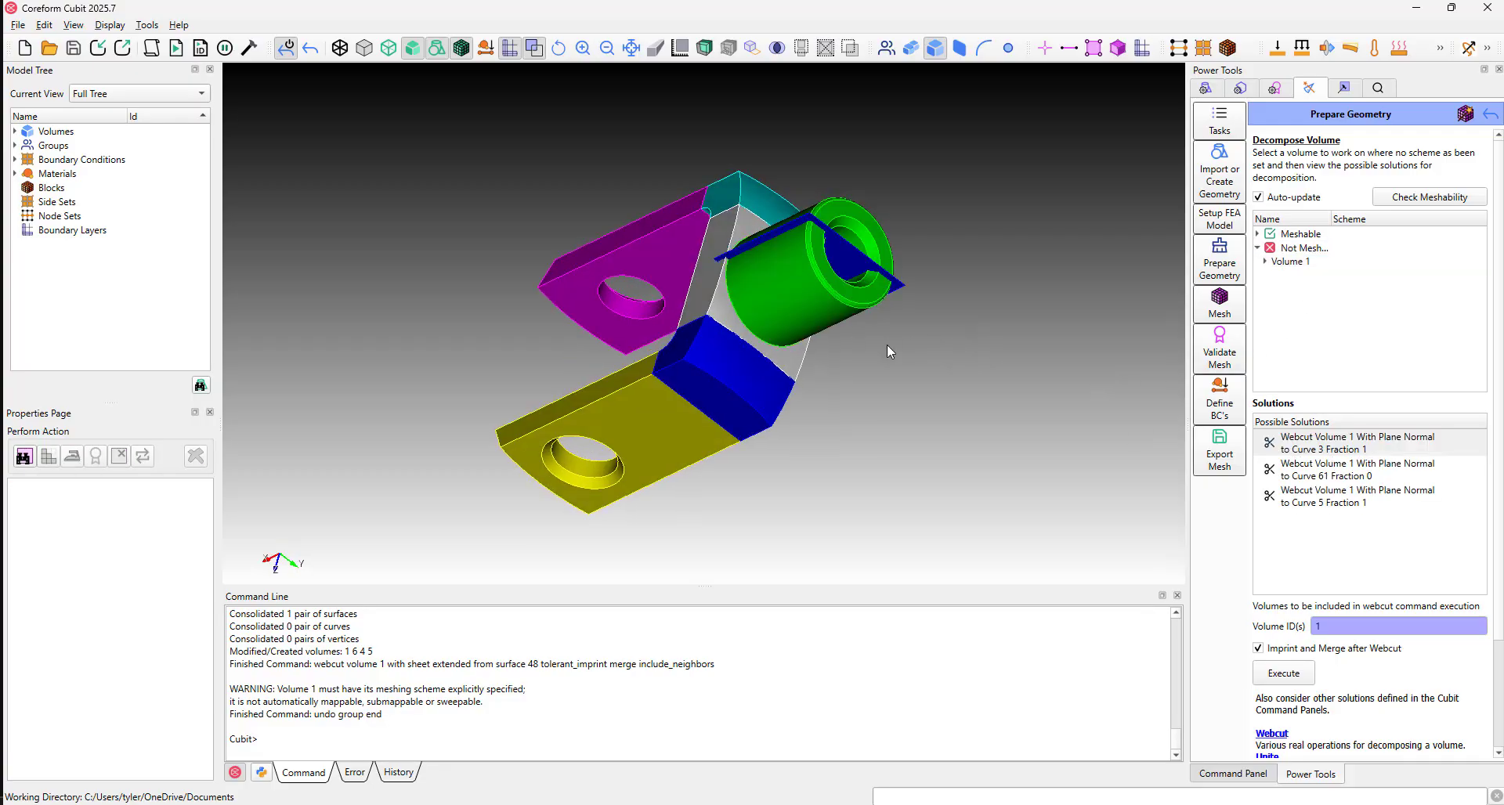
pyautogui.moveTo(887, 345); pyautogui.dragTo(778, 318, button='middle')
pyautogui.click(1288, 674)
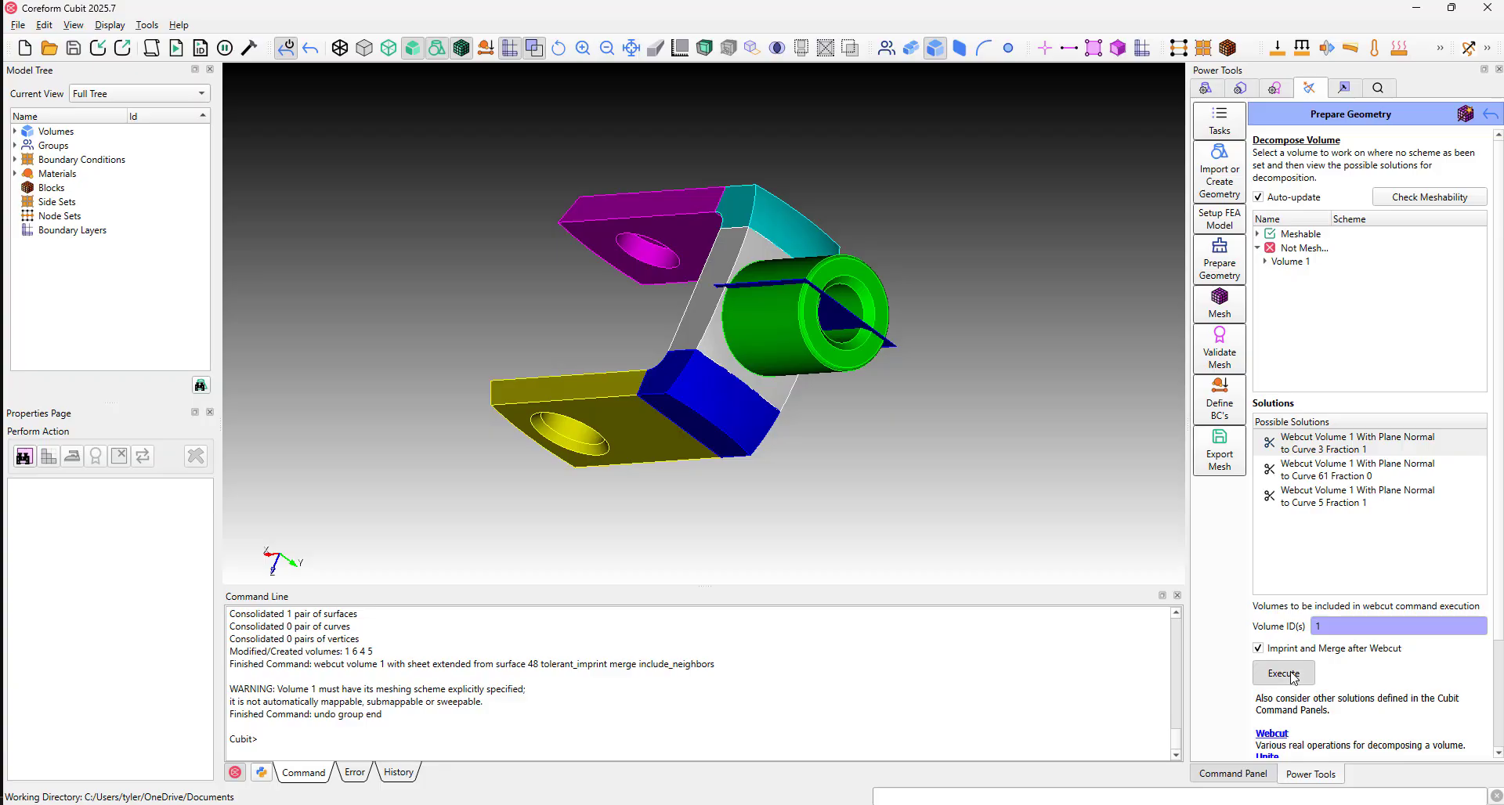
pyautogui.moveTo(1059, 468); pyautogui.dragTo(967, 347, button='middle')
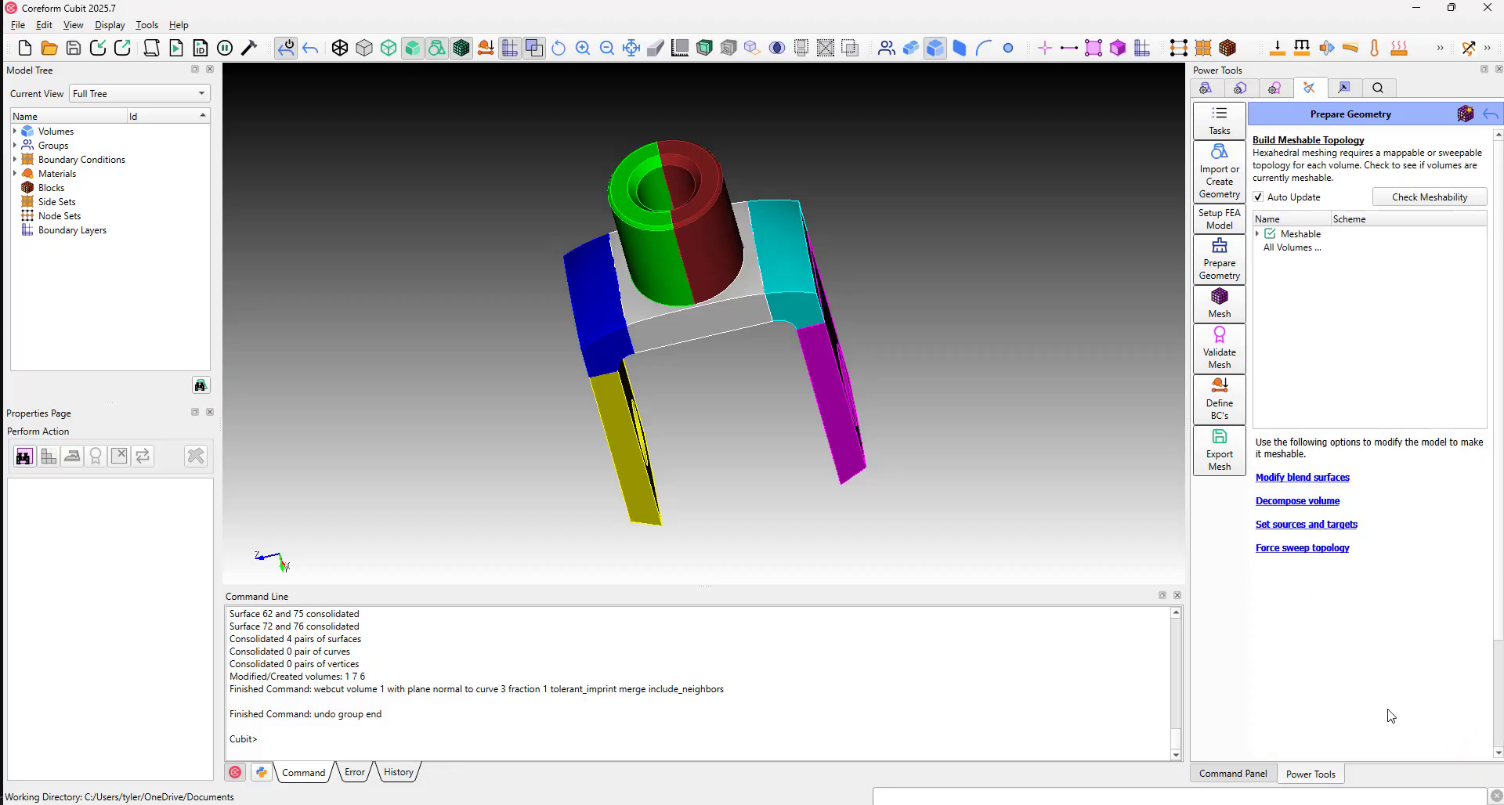
# Finish the meshable topology stage and complete geometry preparation, returning to the task overview.
pyautogui.click(1475, 749)
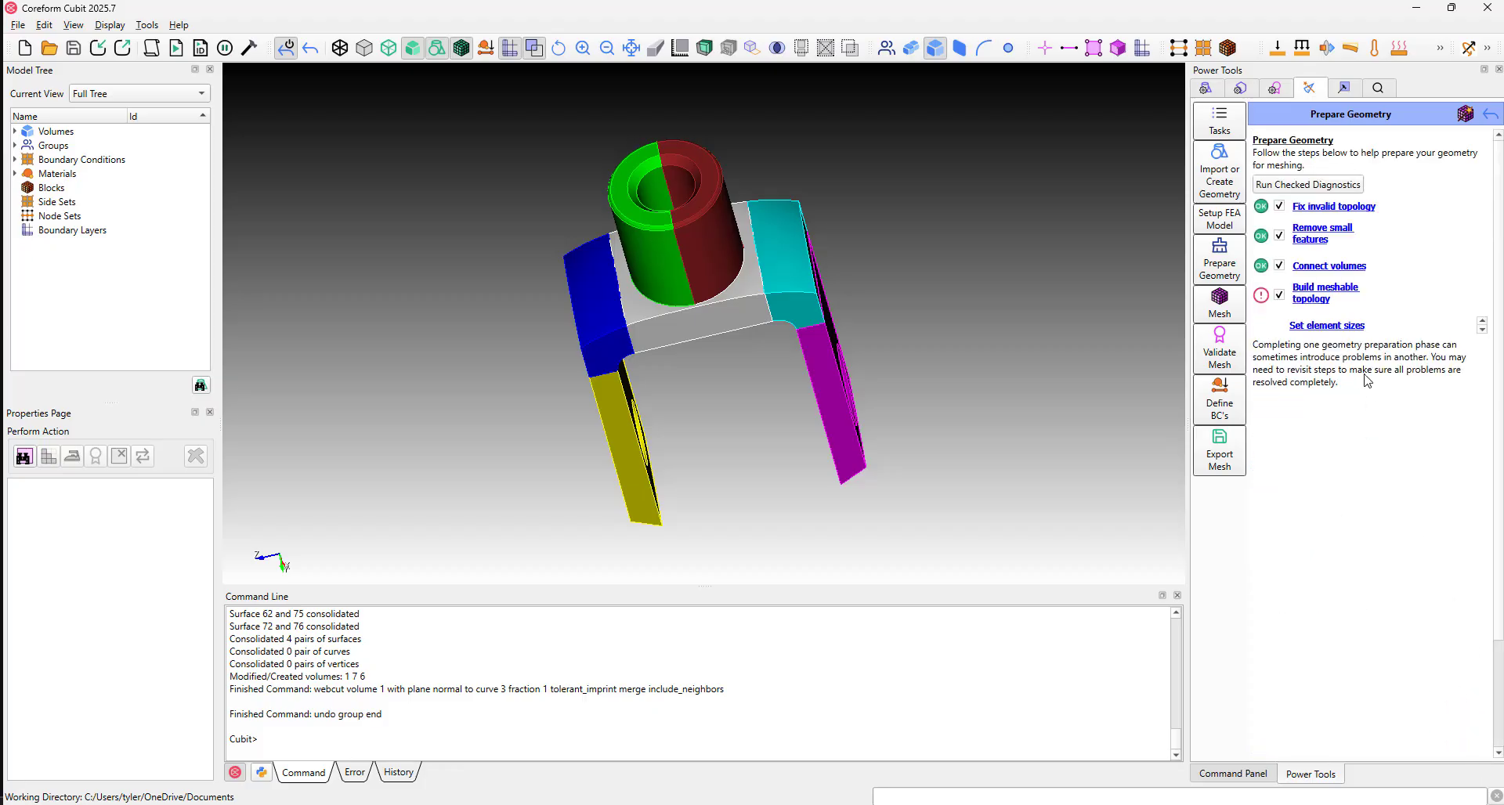
pyautogui.scroll(-3, 1383, 706)
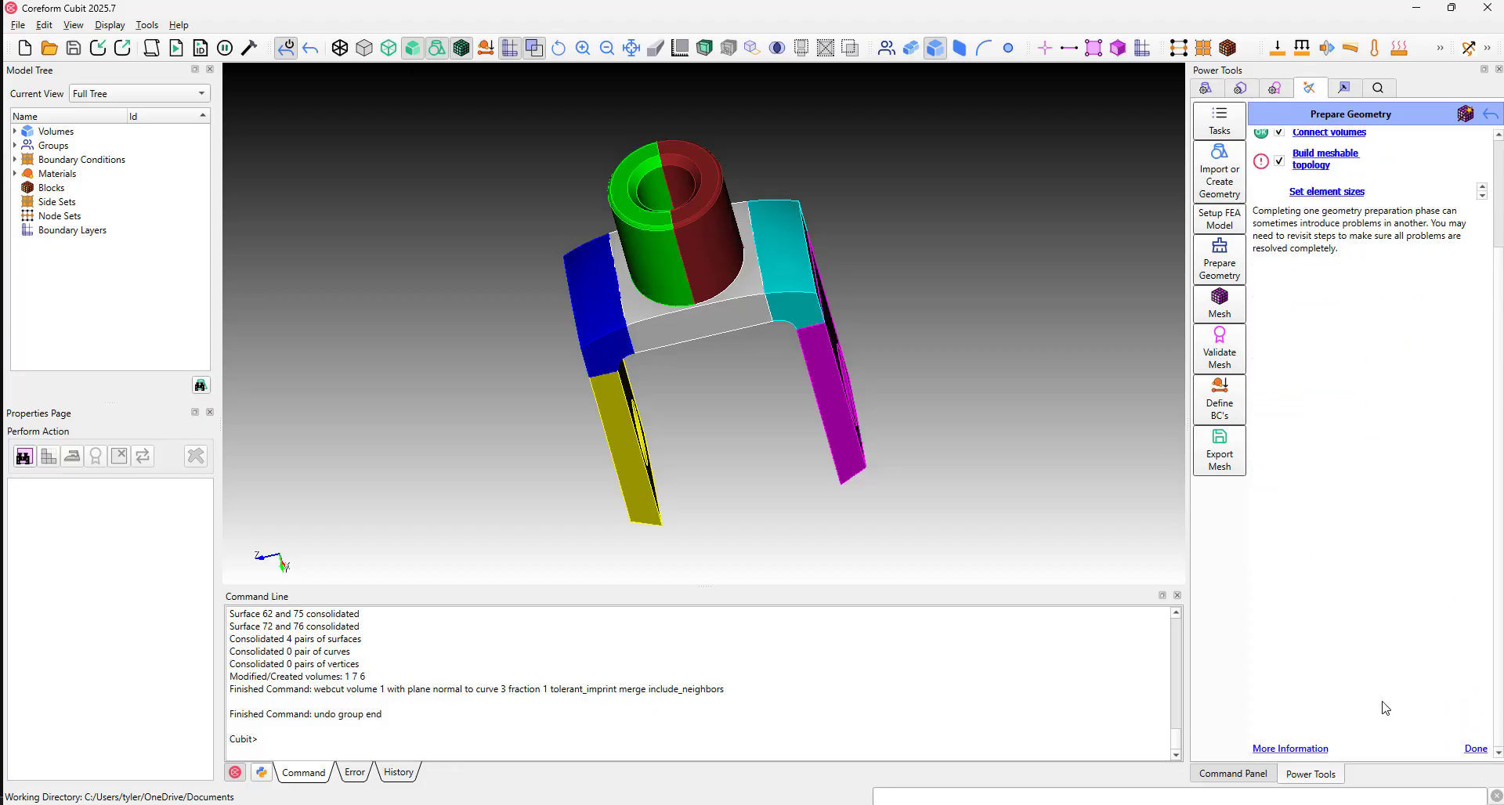
pyautogui.click(1475, 748)
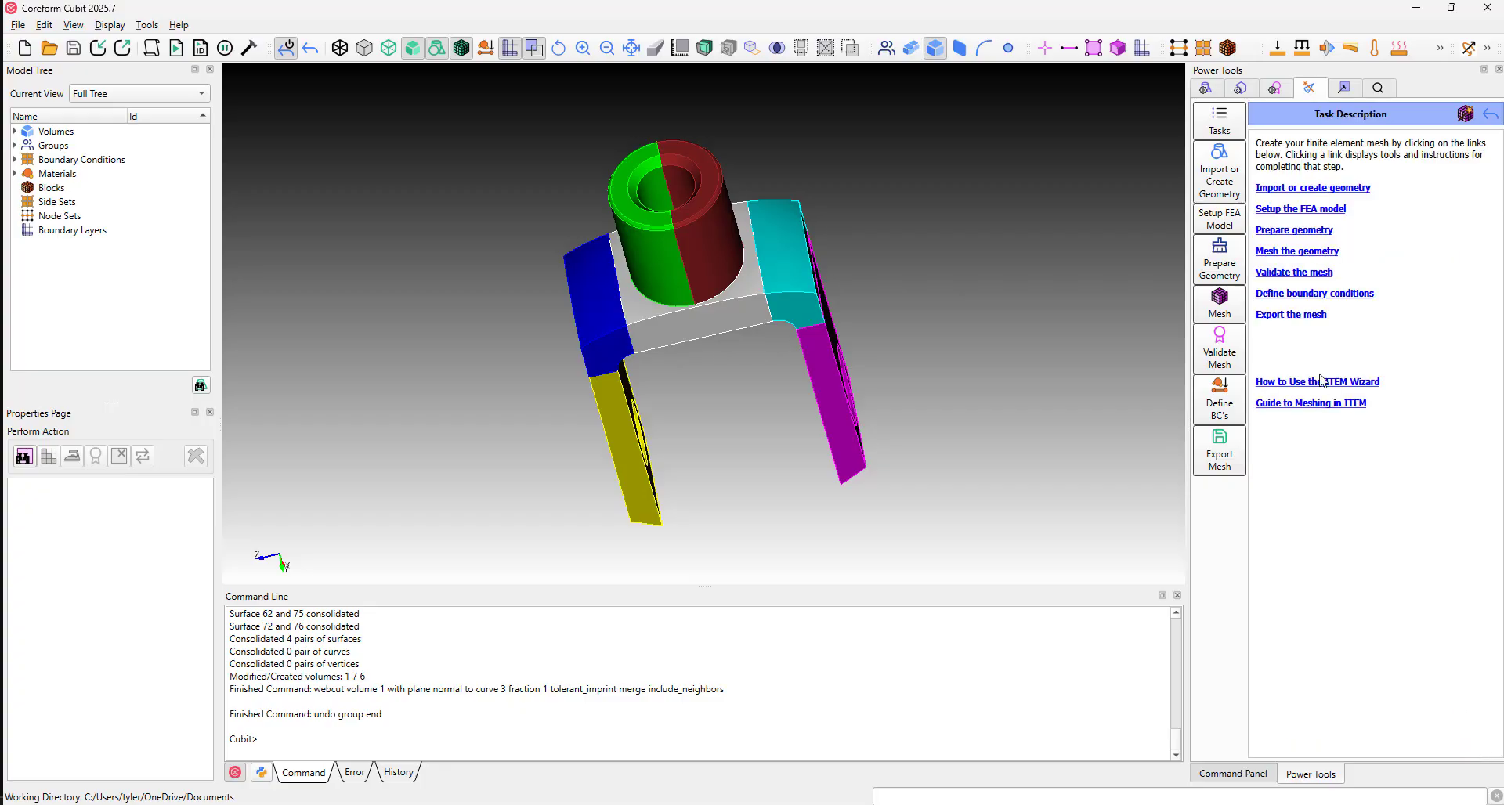
# Generate the mesh for all volumes, look it over from several sides and finish the meshing stage.
pyautogui.click(1294, 252)
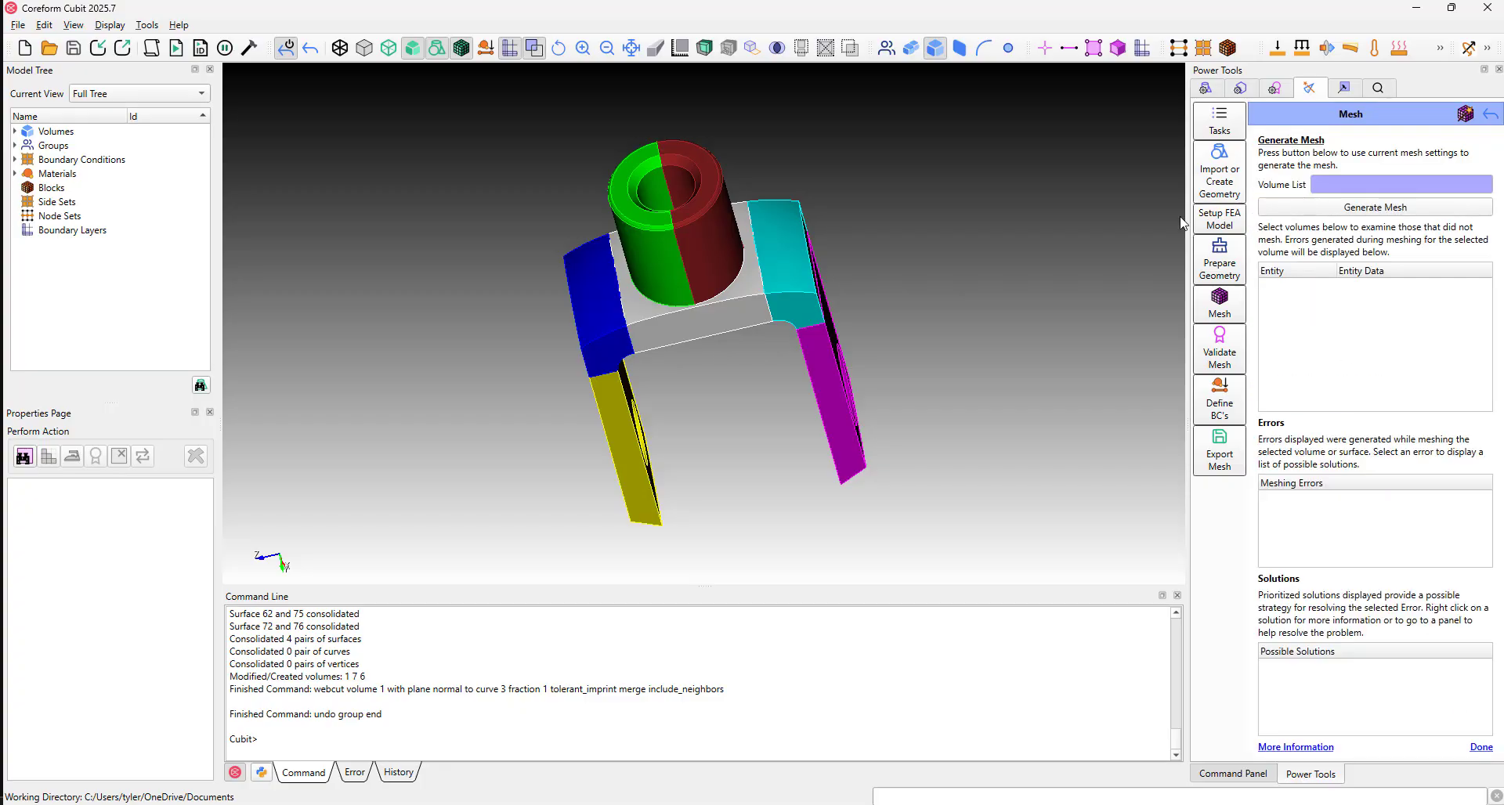
pyautogui.click(1334, 182)
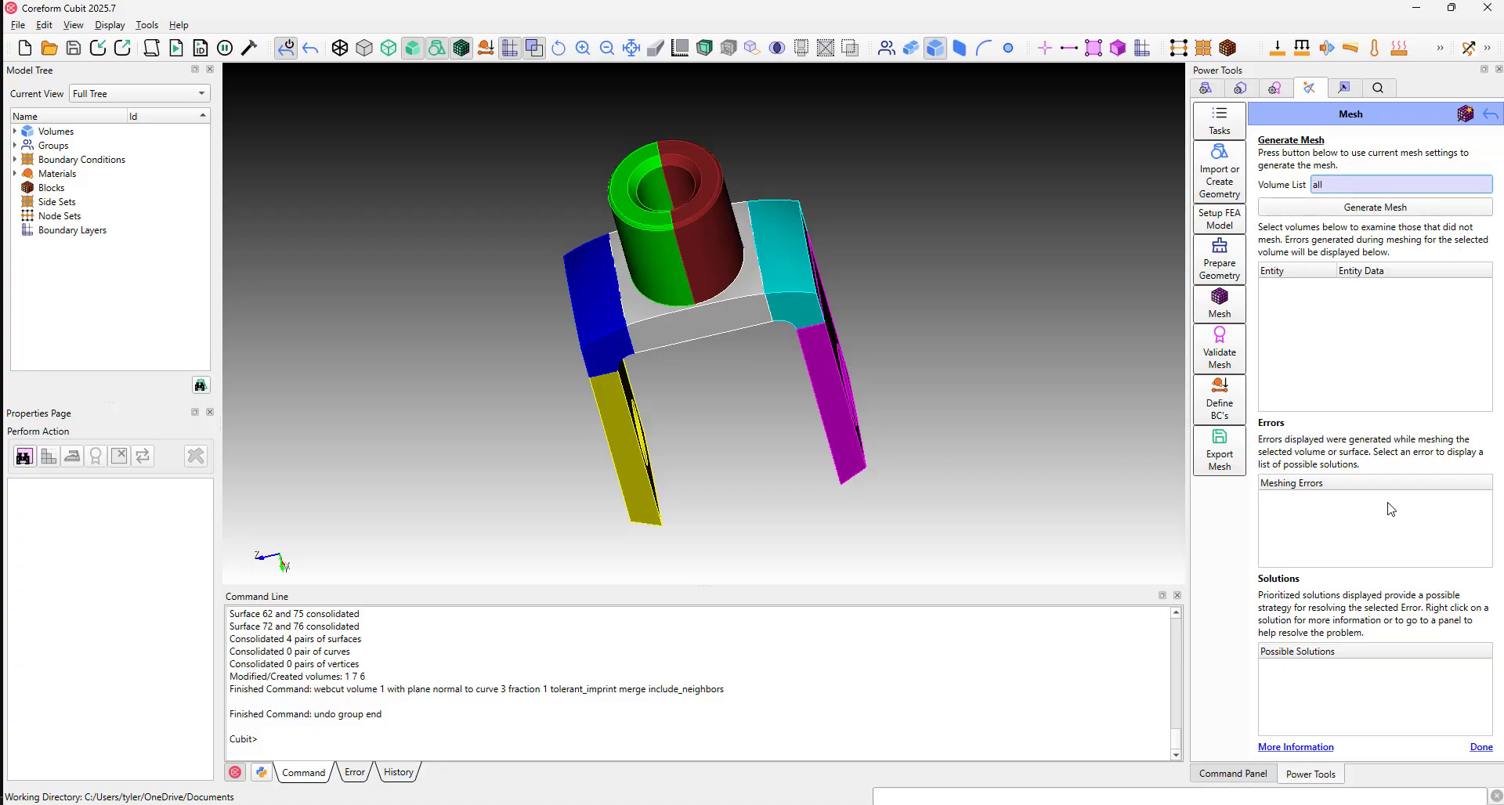
pyautogui.click(1375, 209)
pyautogui.moveTo(659, 288); pyautogui.dragTo(803, 256)
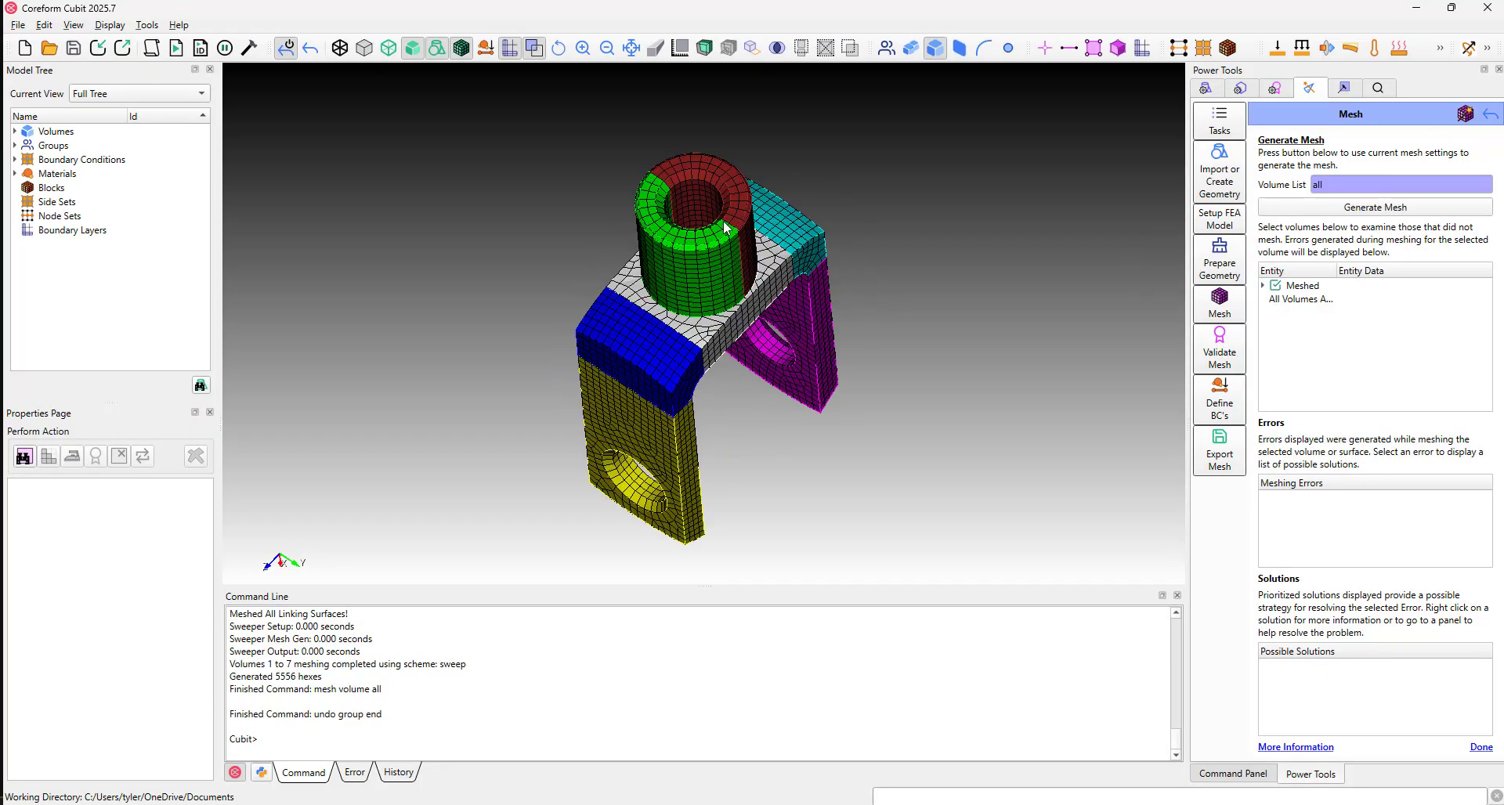
pyautogui.moveTo(725, 227); pyautogui.dragTo(564, 348)
pyautogui.click(1482, 748)
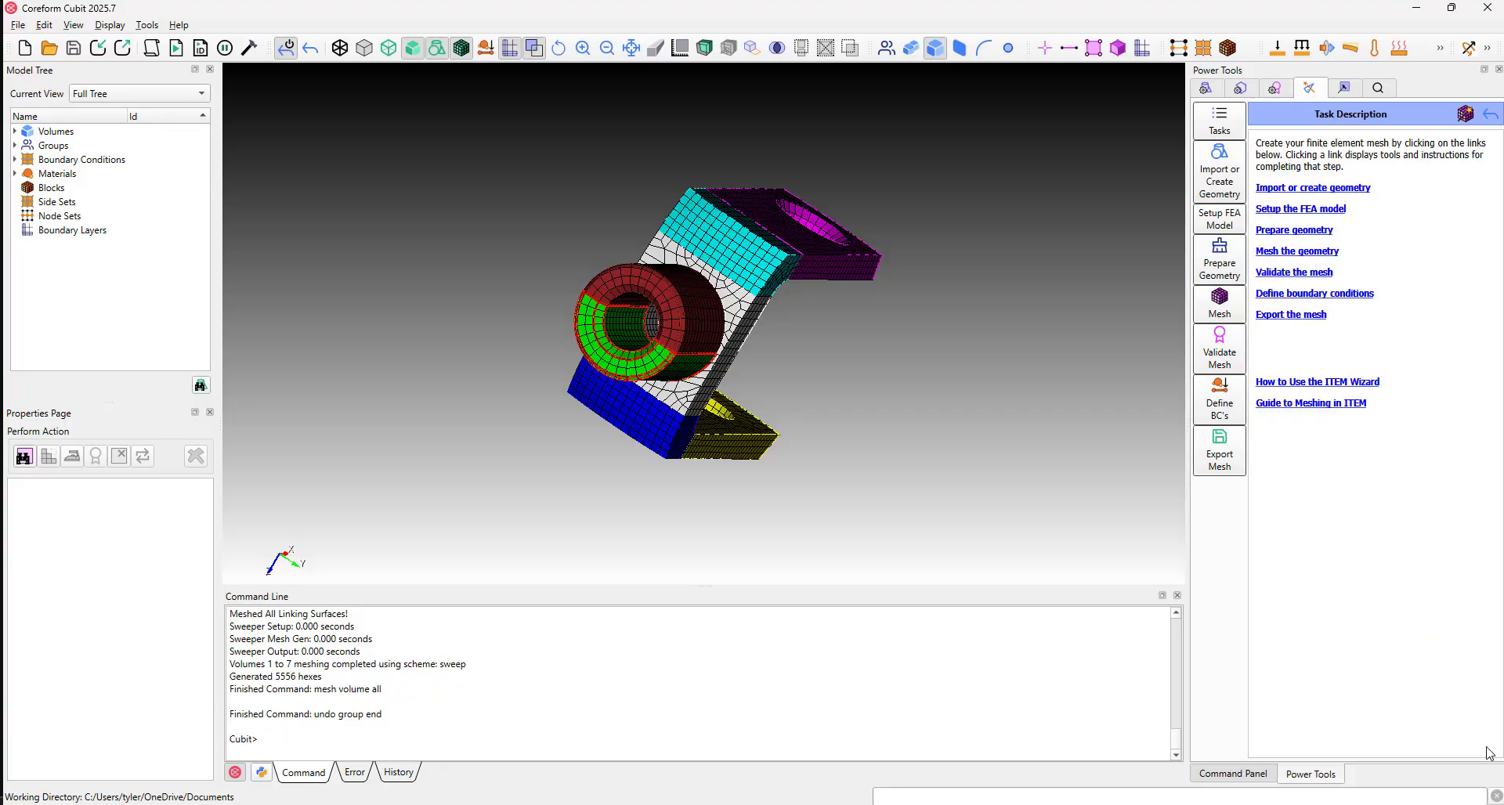
# Set the mesh validation quality metric to Scaled Jacobian, keeping its default limits.
pyautogui.click(1285, 276)
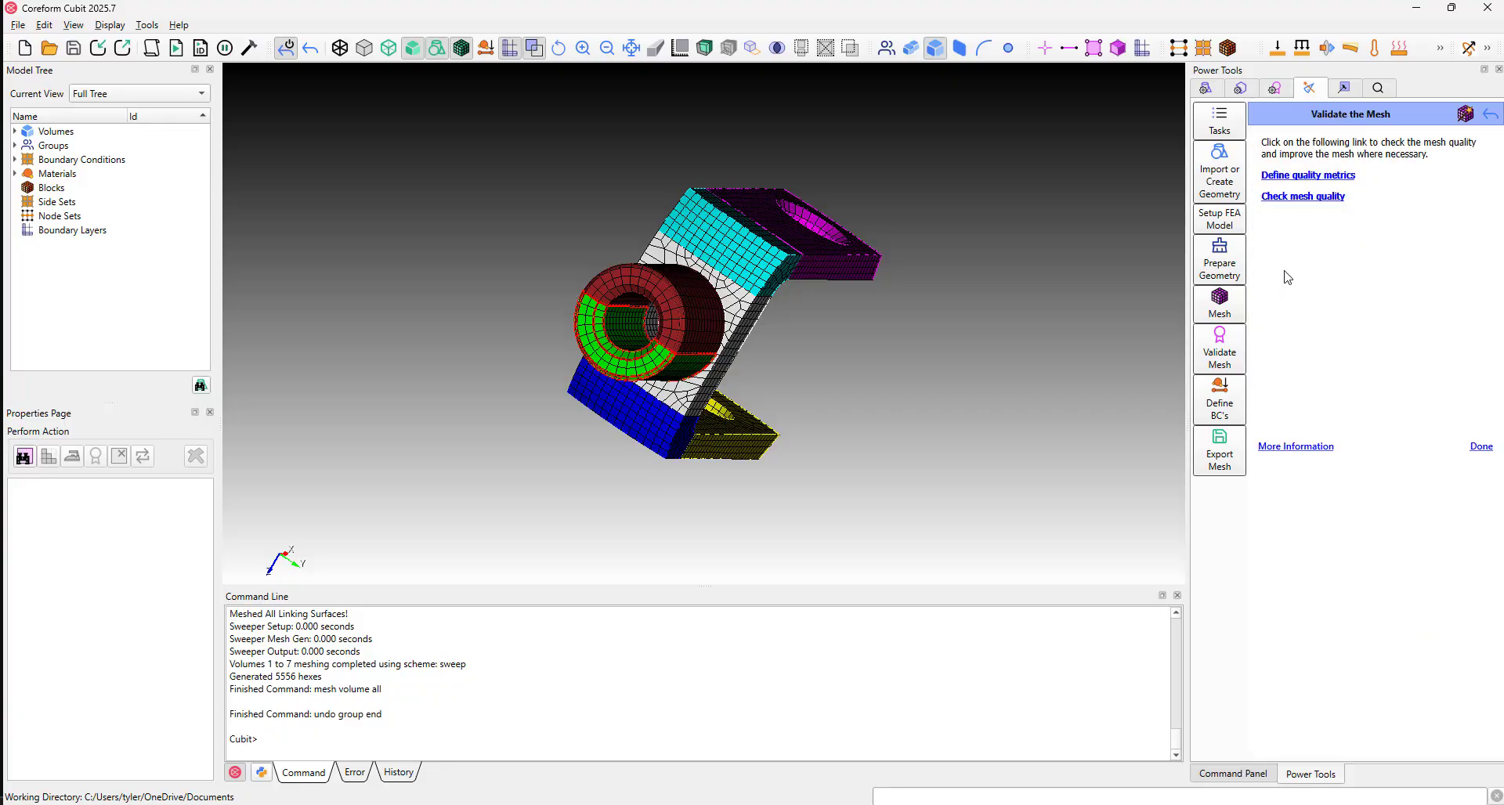
pyautogui.click(1306, 176)
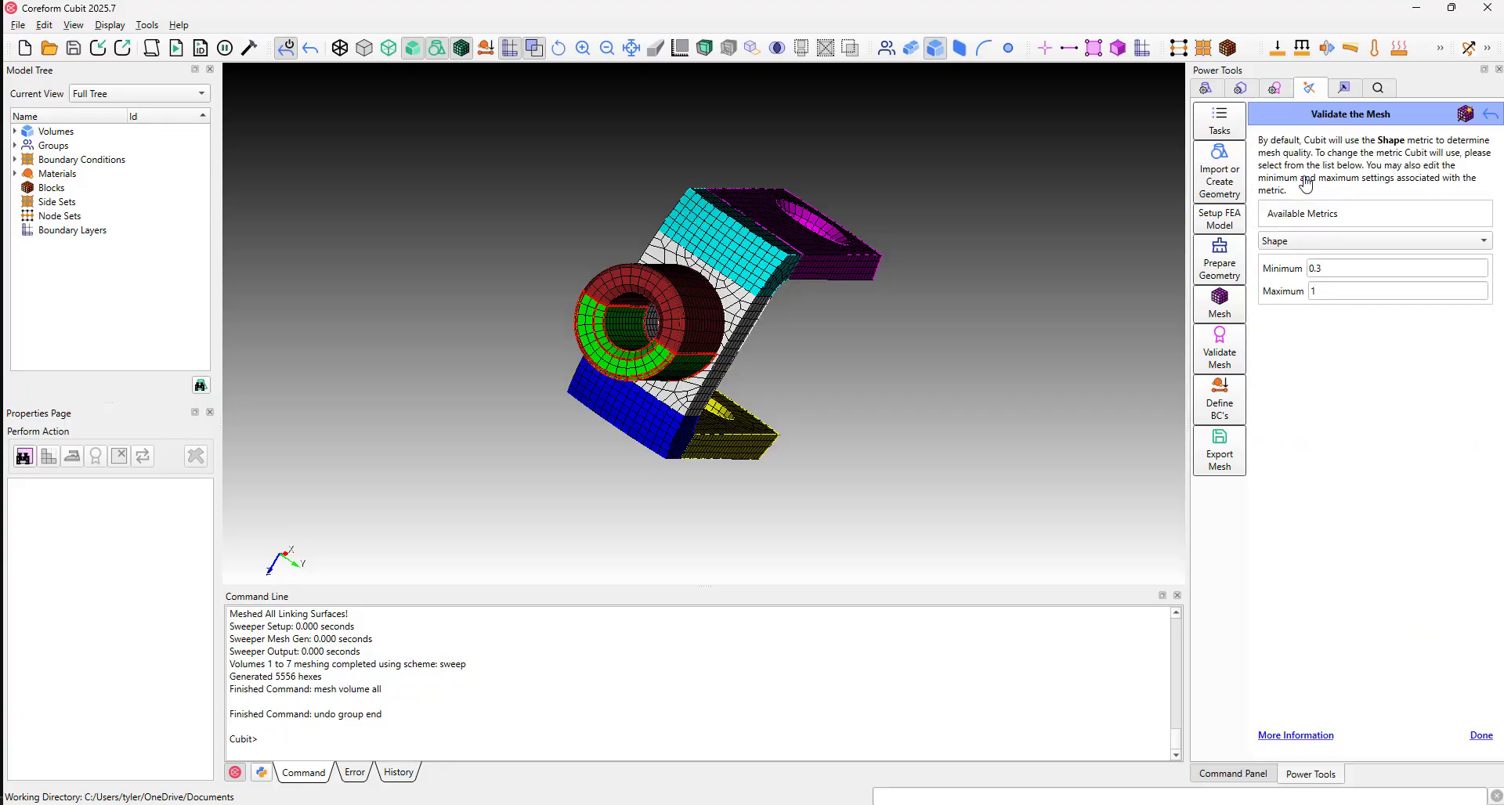
pyautogui.click(1321, 240)
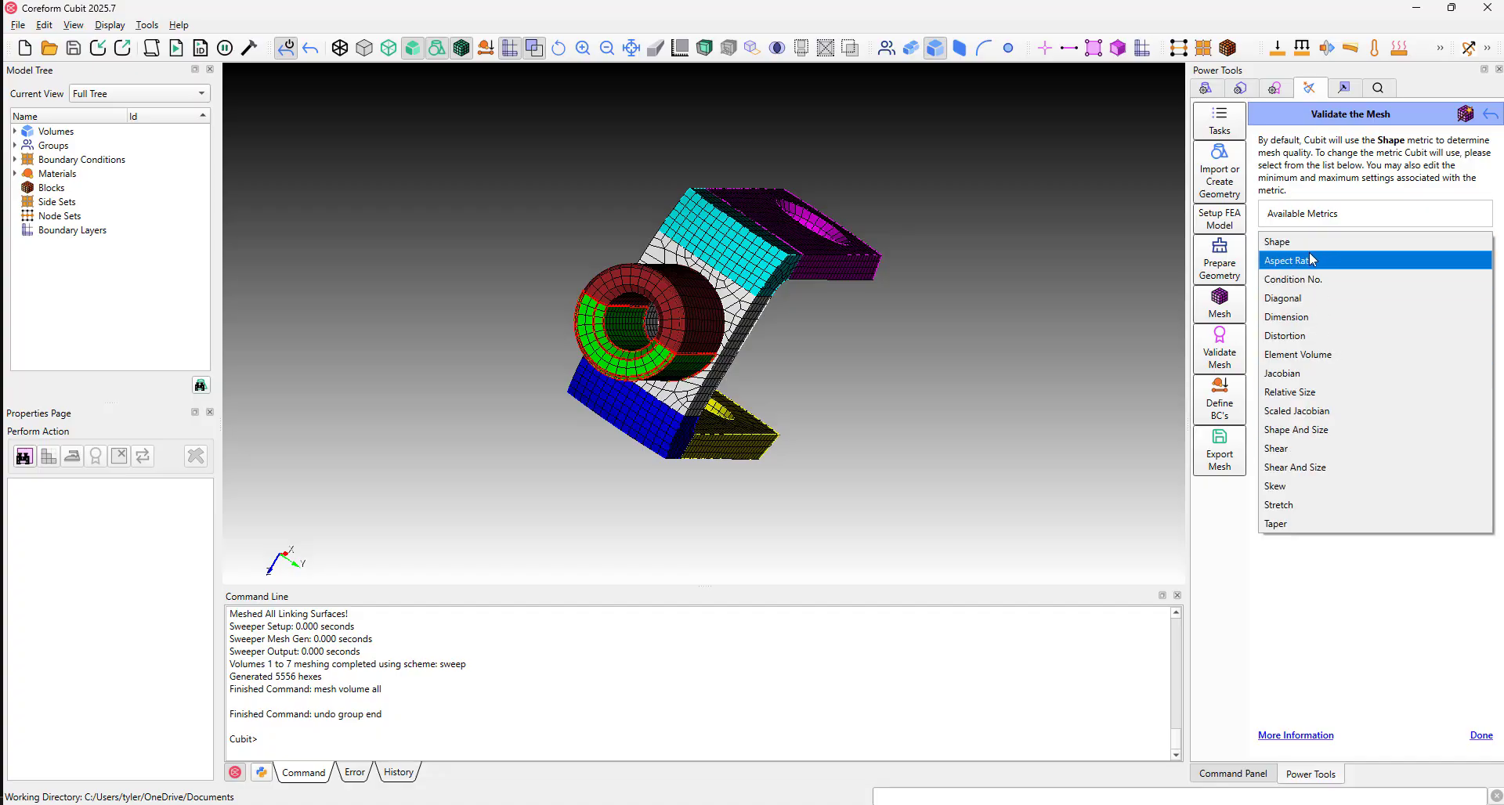
pyautogui.click(1292, 411)
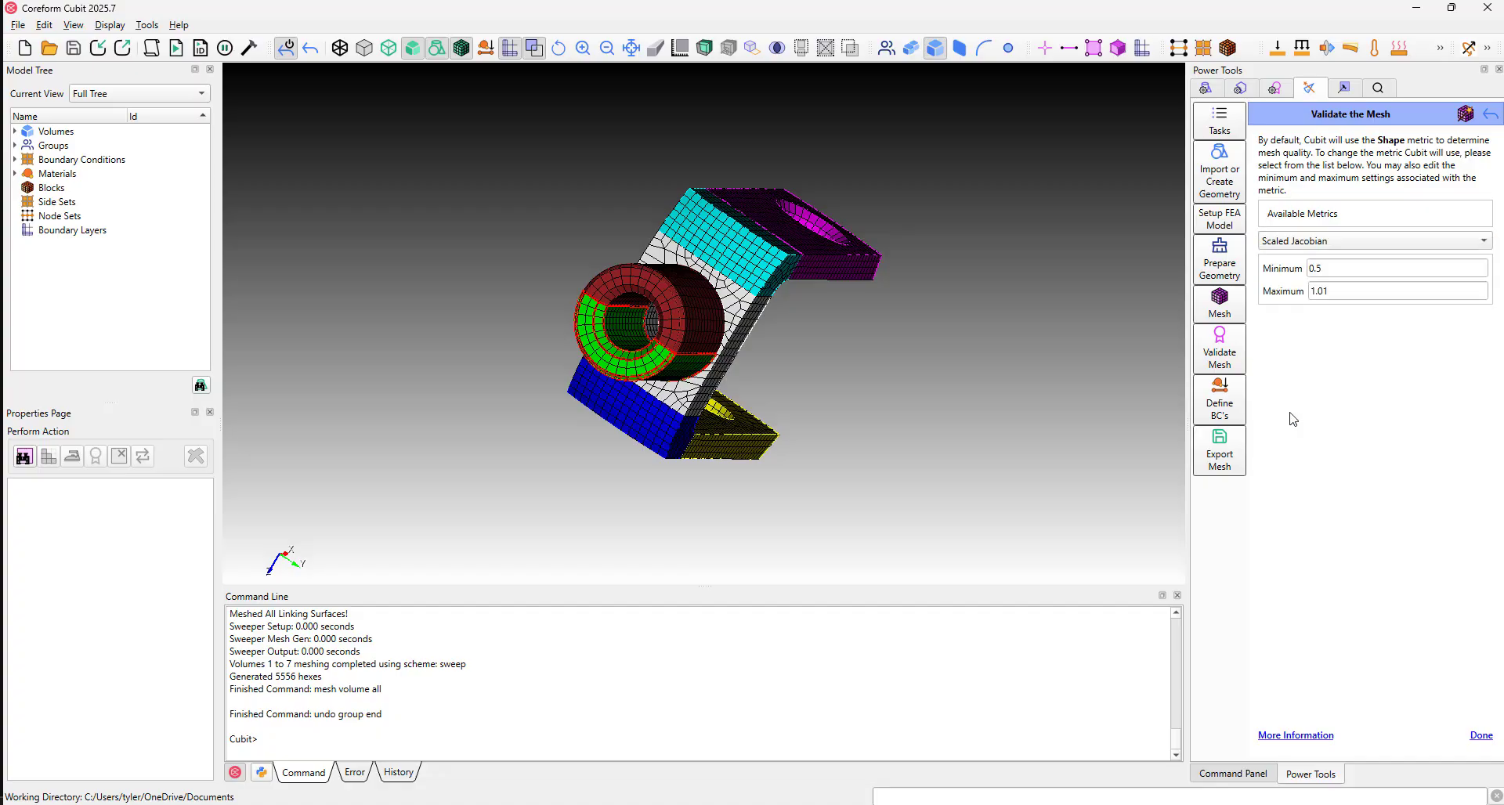
pyautogui.click(1480, 736)
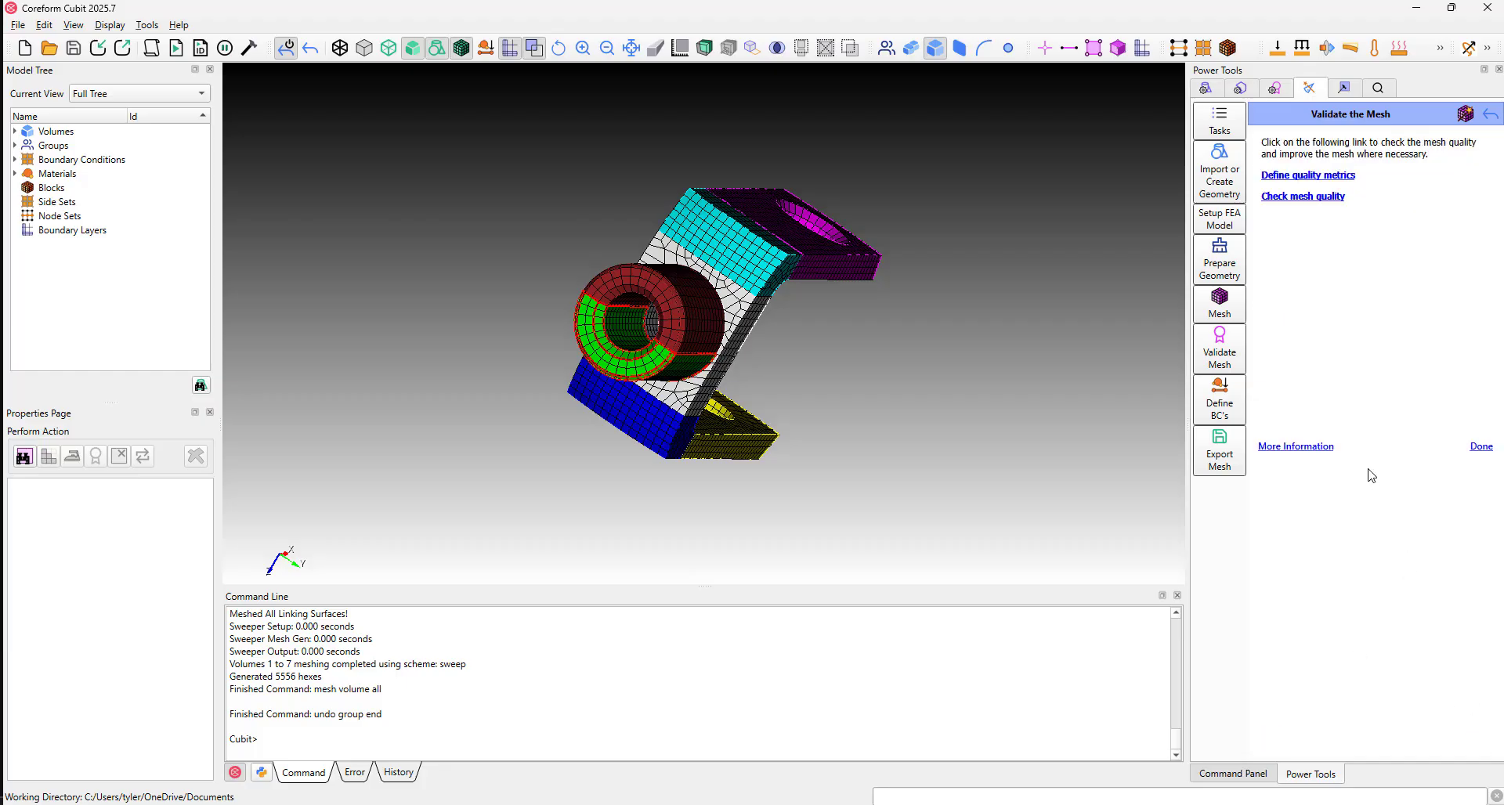
# Analyze the mesh quality of all volumes and inspect the Scaled Jacobian colour plot around the knuckle.
pyautogui.click(1296, 197)
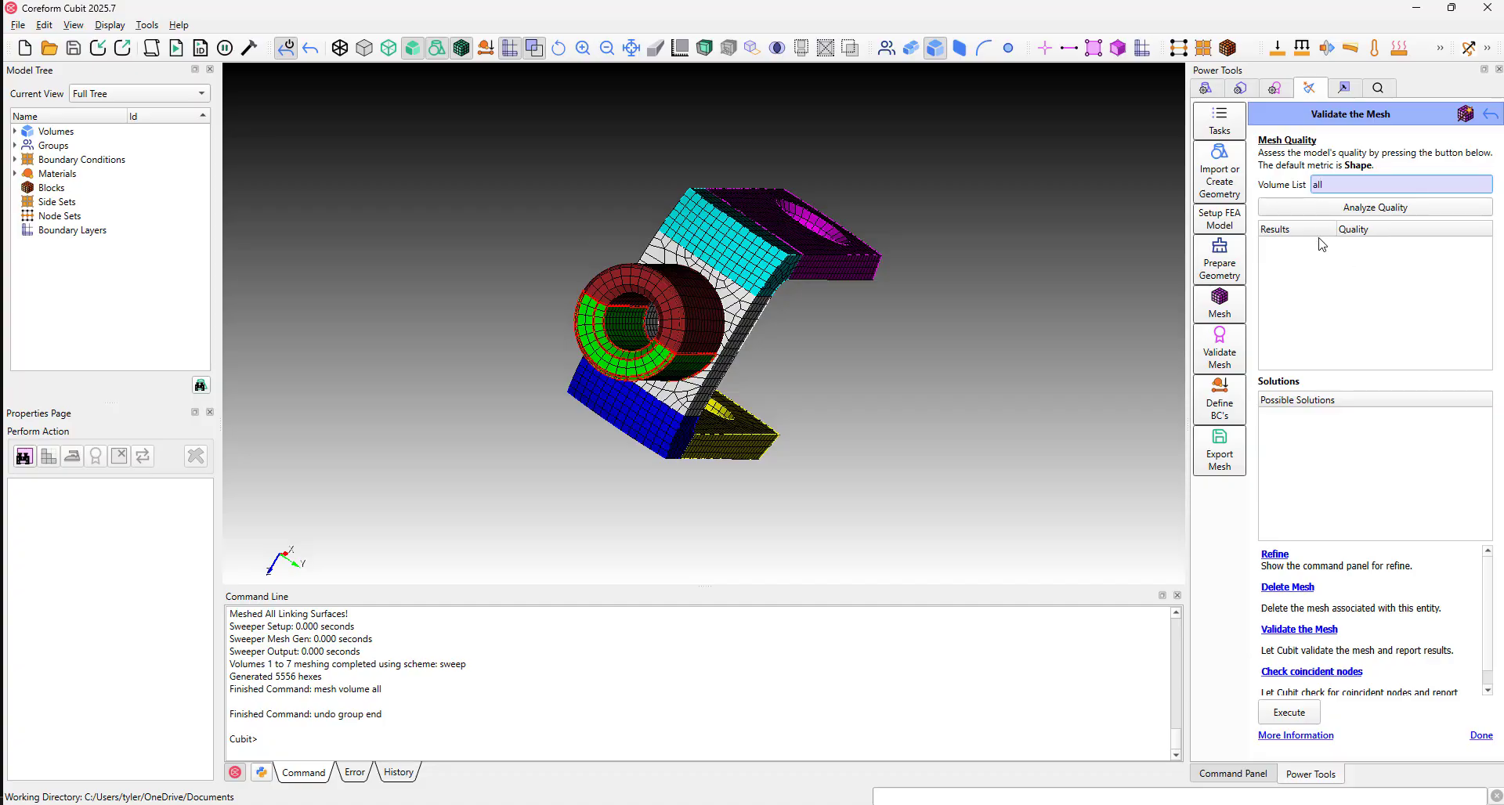
pyautogui.click(1323, 208)
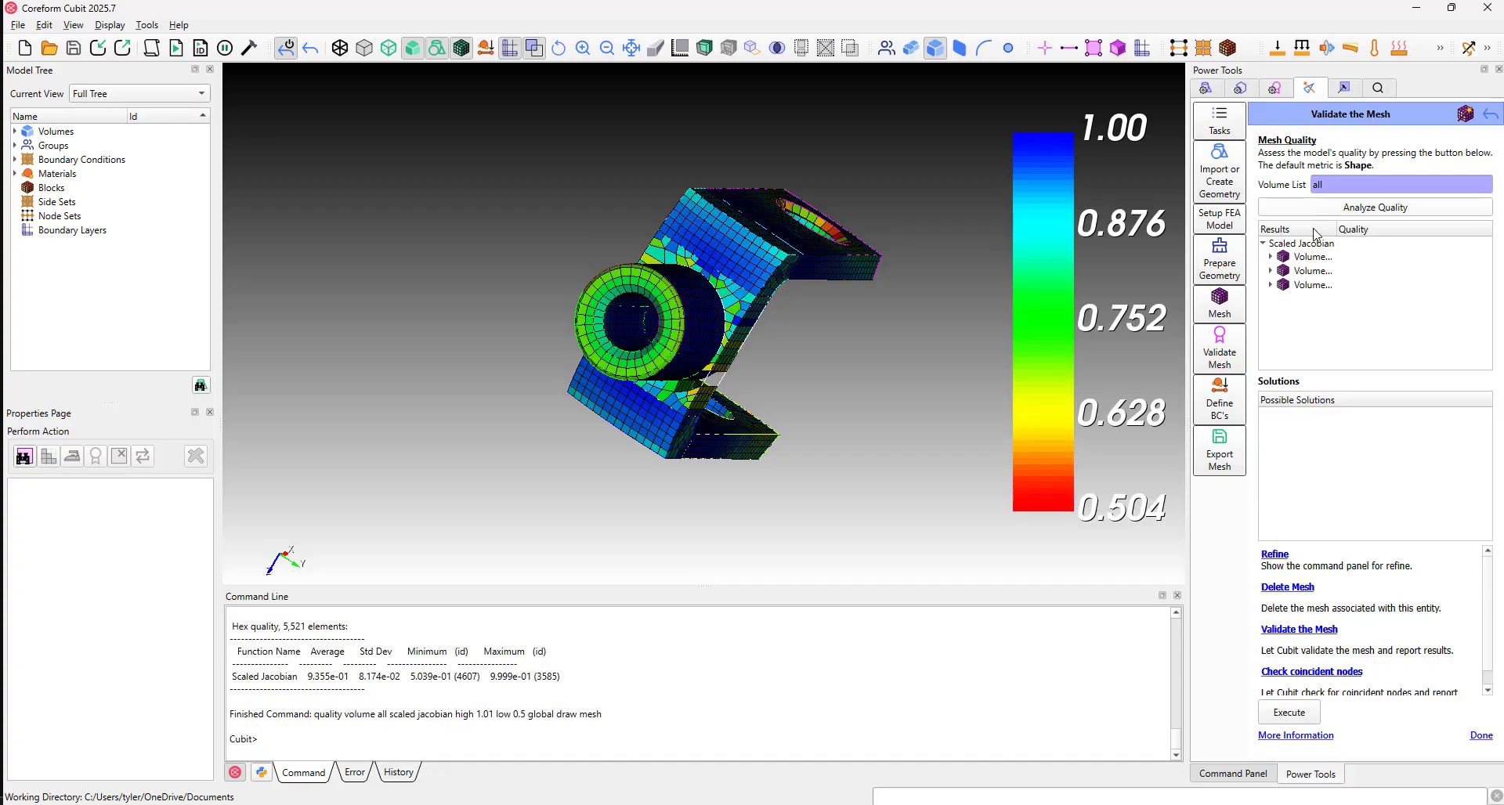
pyautogui.moveTo(711, 419); pyautogui.dragTo(826, 425)
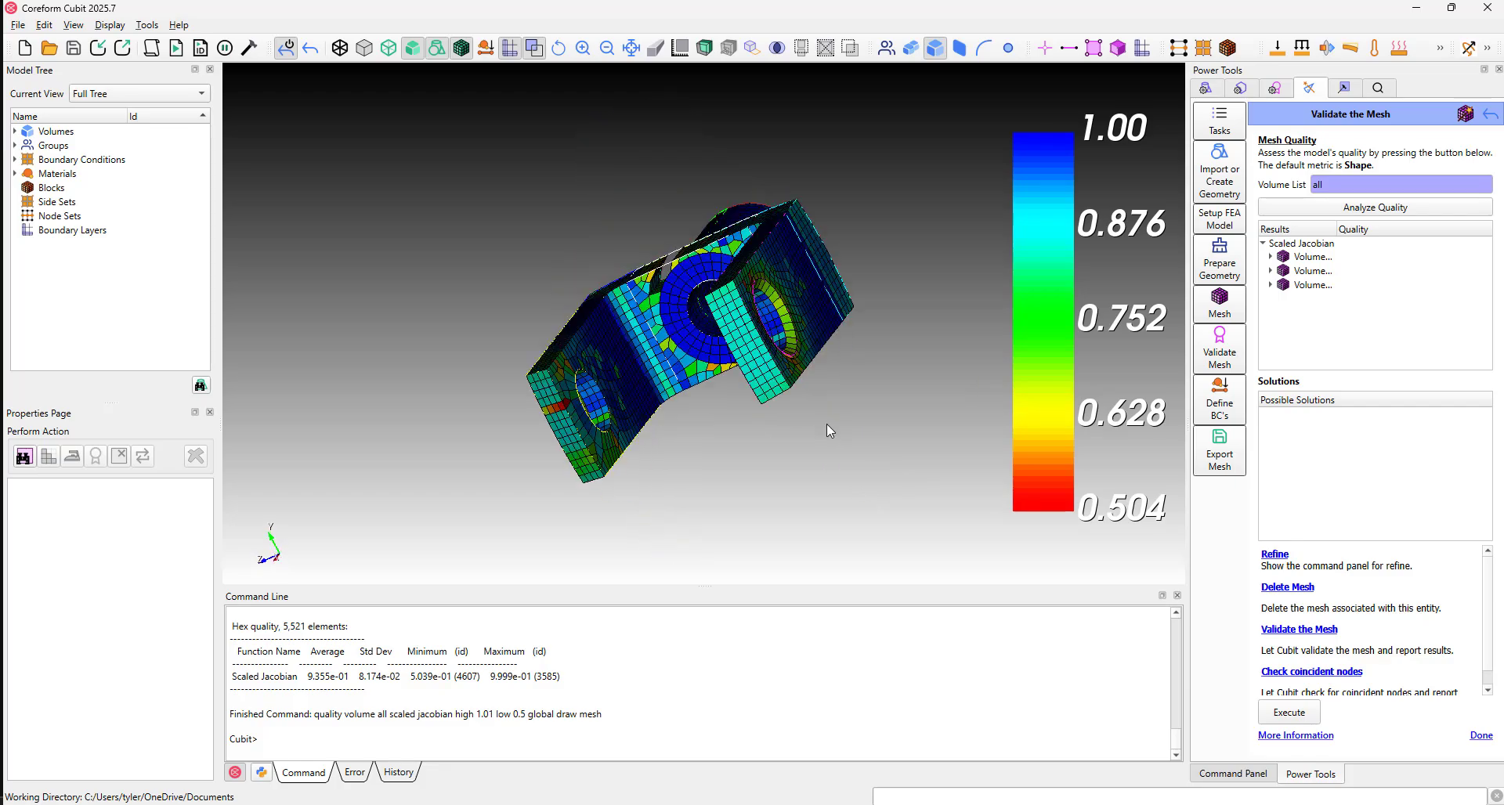
pyautogui.moveTo(885, 347); pyautogui.dragTo(903, 303)
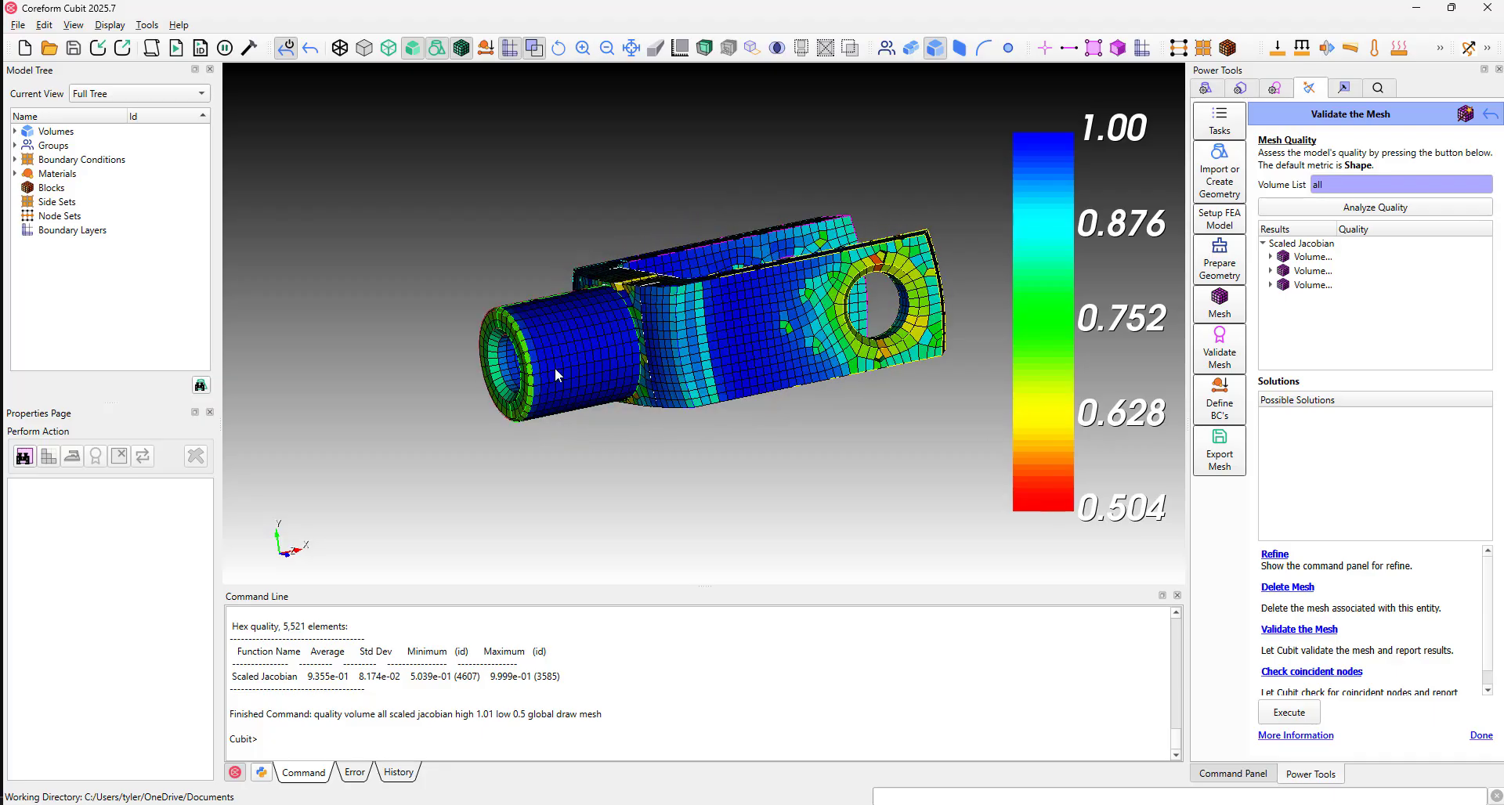
pyautogui.moveTo(555, 371); pyautogui.dragTo(986, 381)
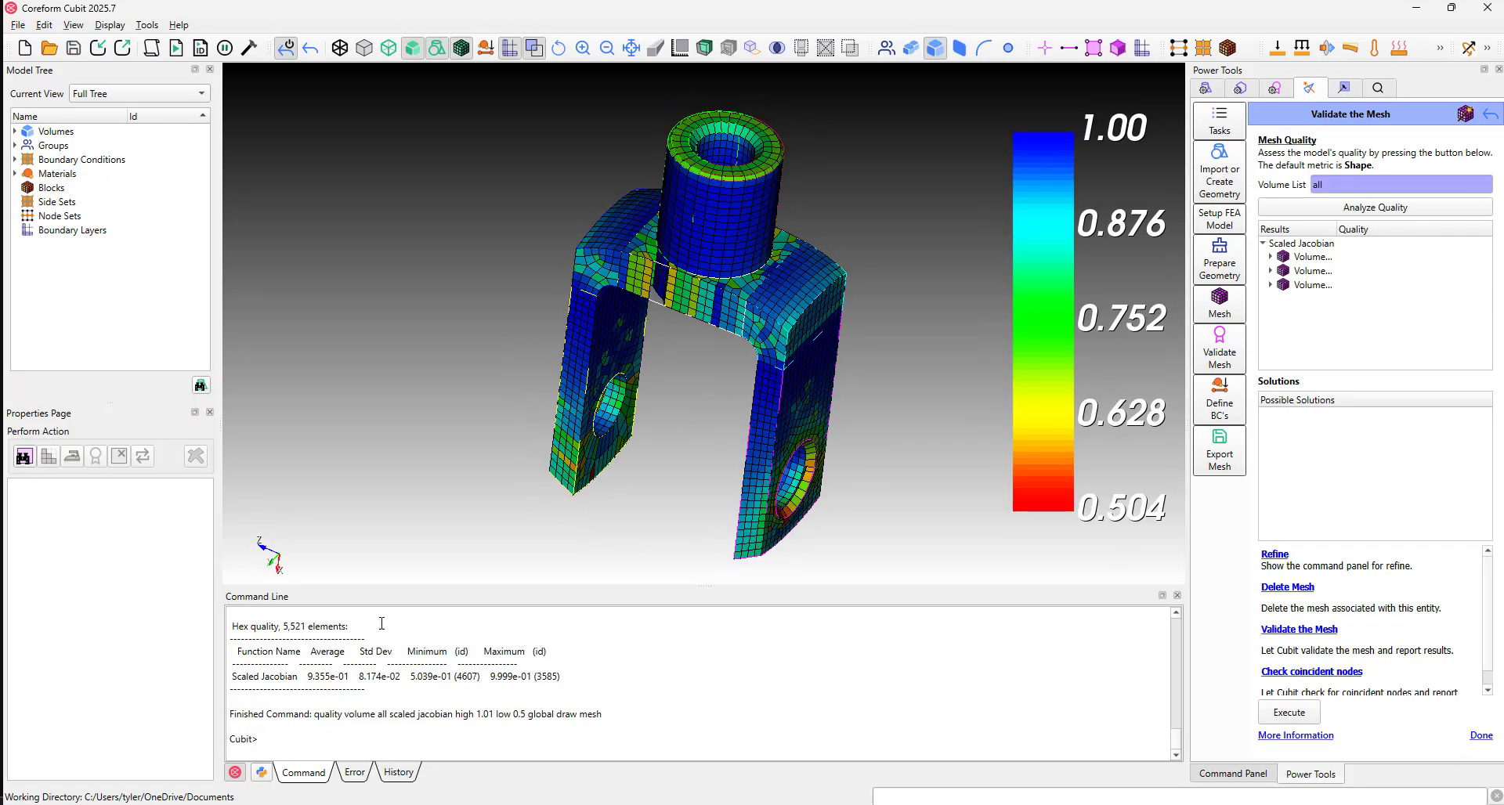